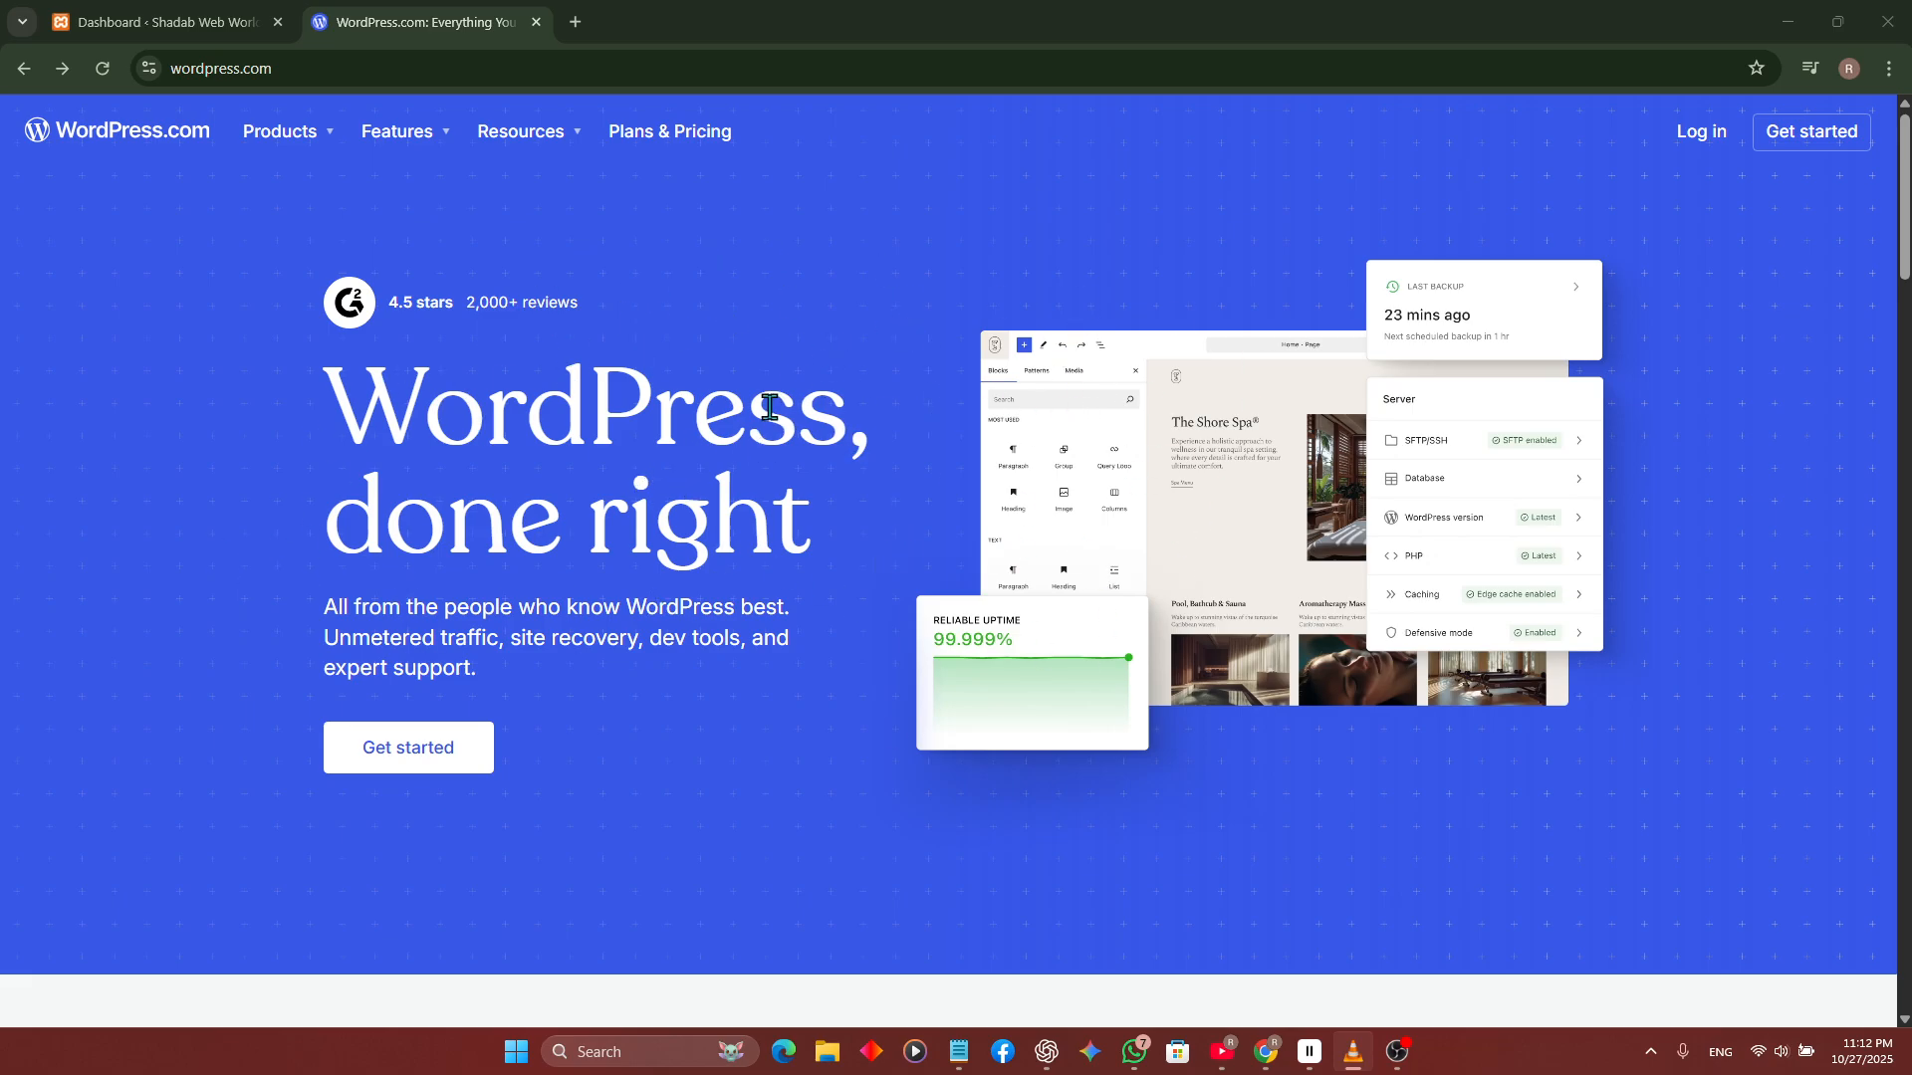
Step: Open the WordPress.com log-in page
{"action": "left_click_drag", "start_coordinate": [390, 401], "coordinate": [918, 436]}
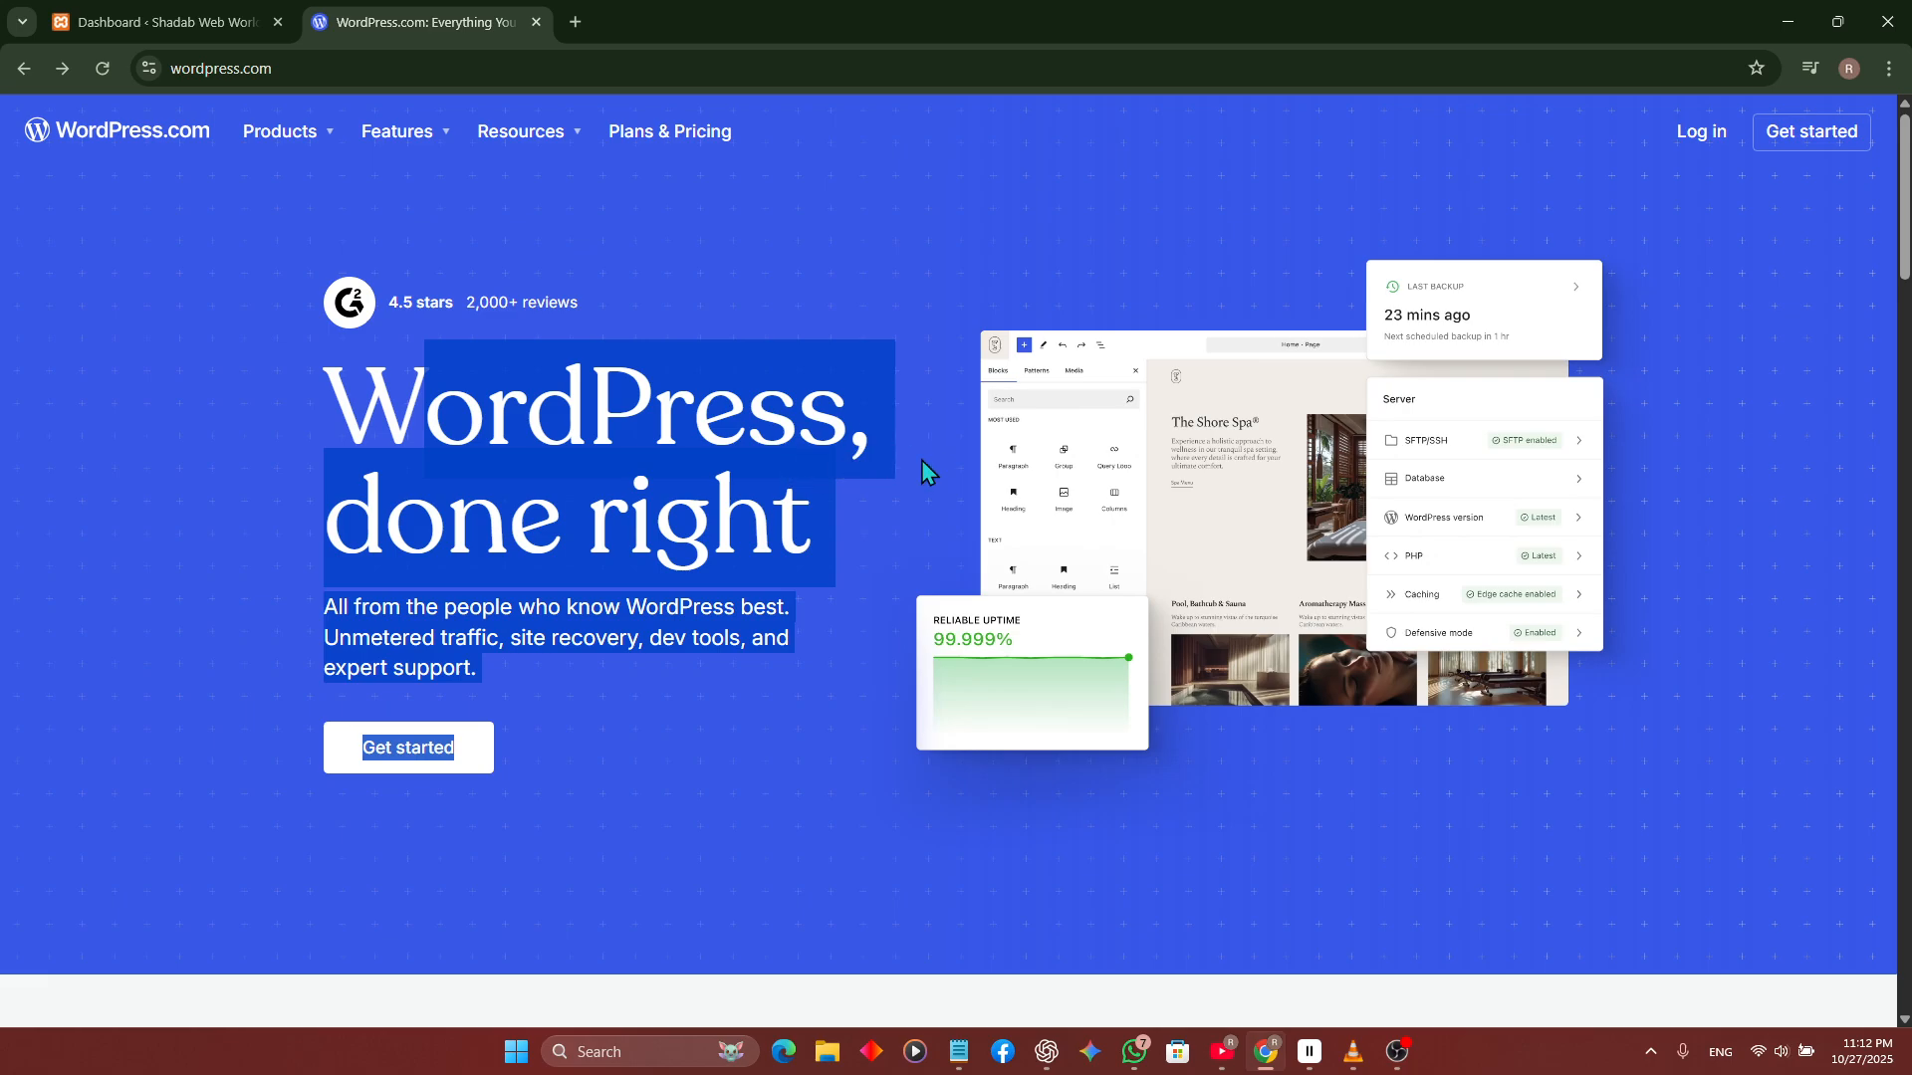
{"action": "left_click", "coordinate": [846, 523]}
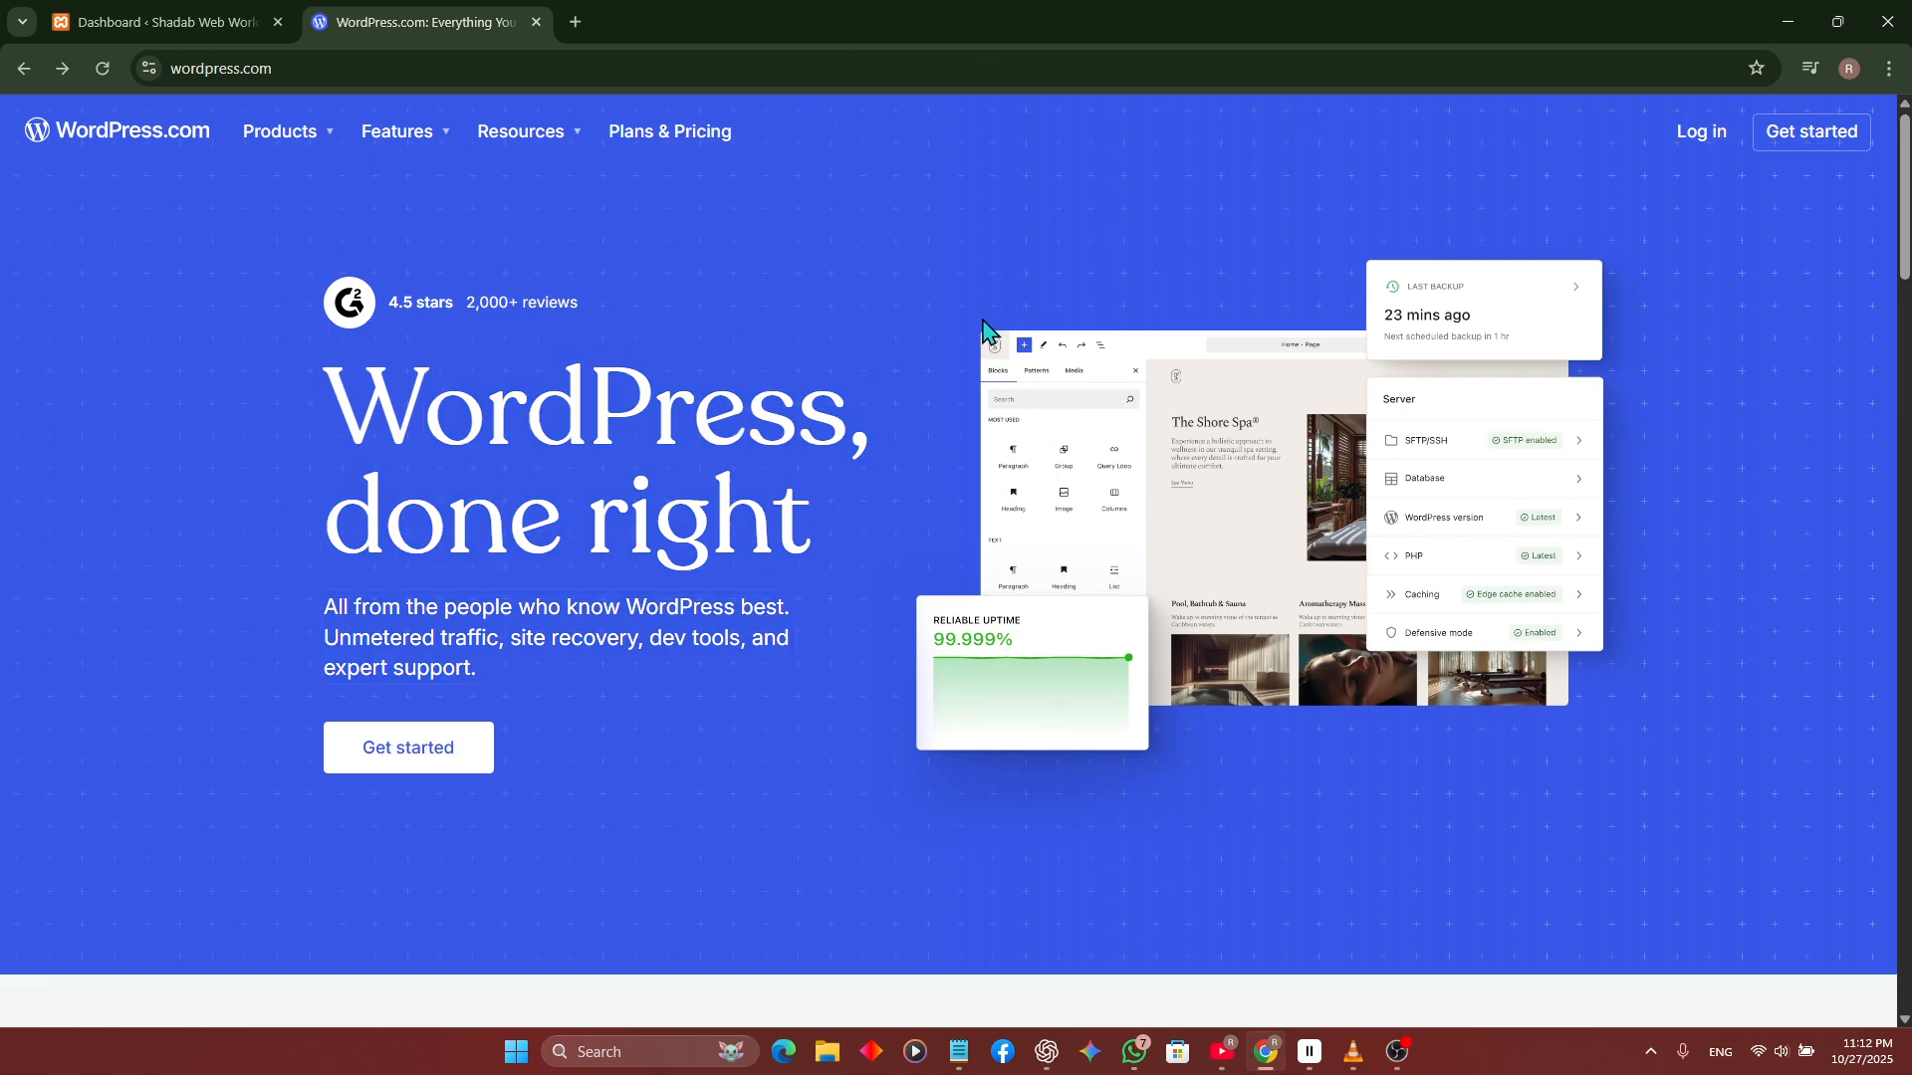
{"action": "left_click", "coordinate": [1701, 145]}
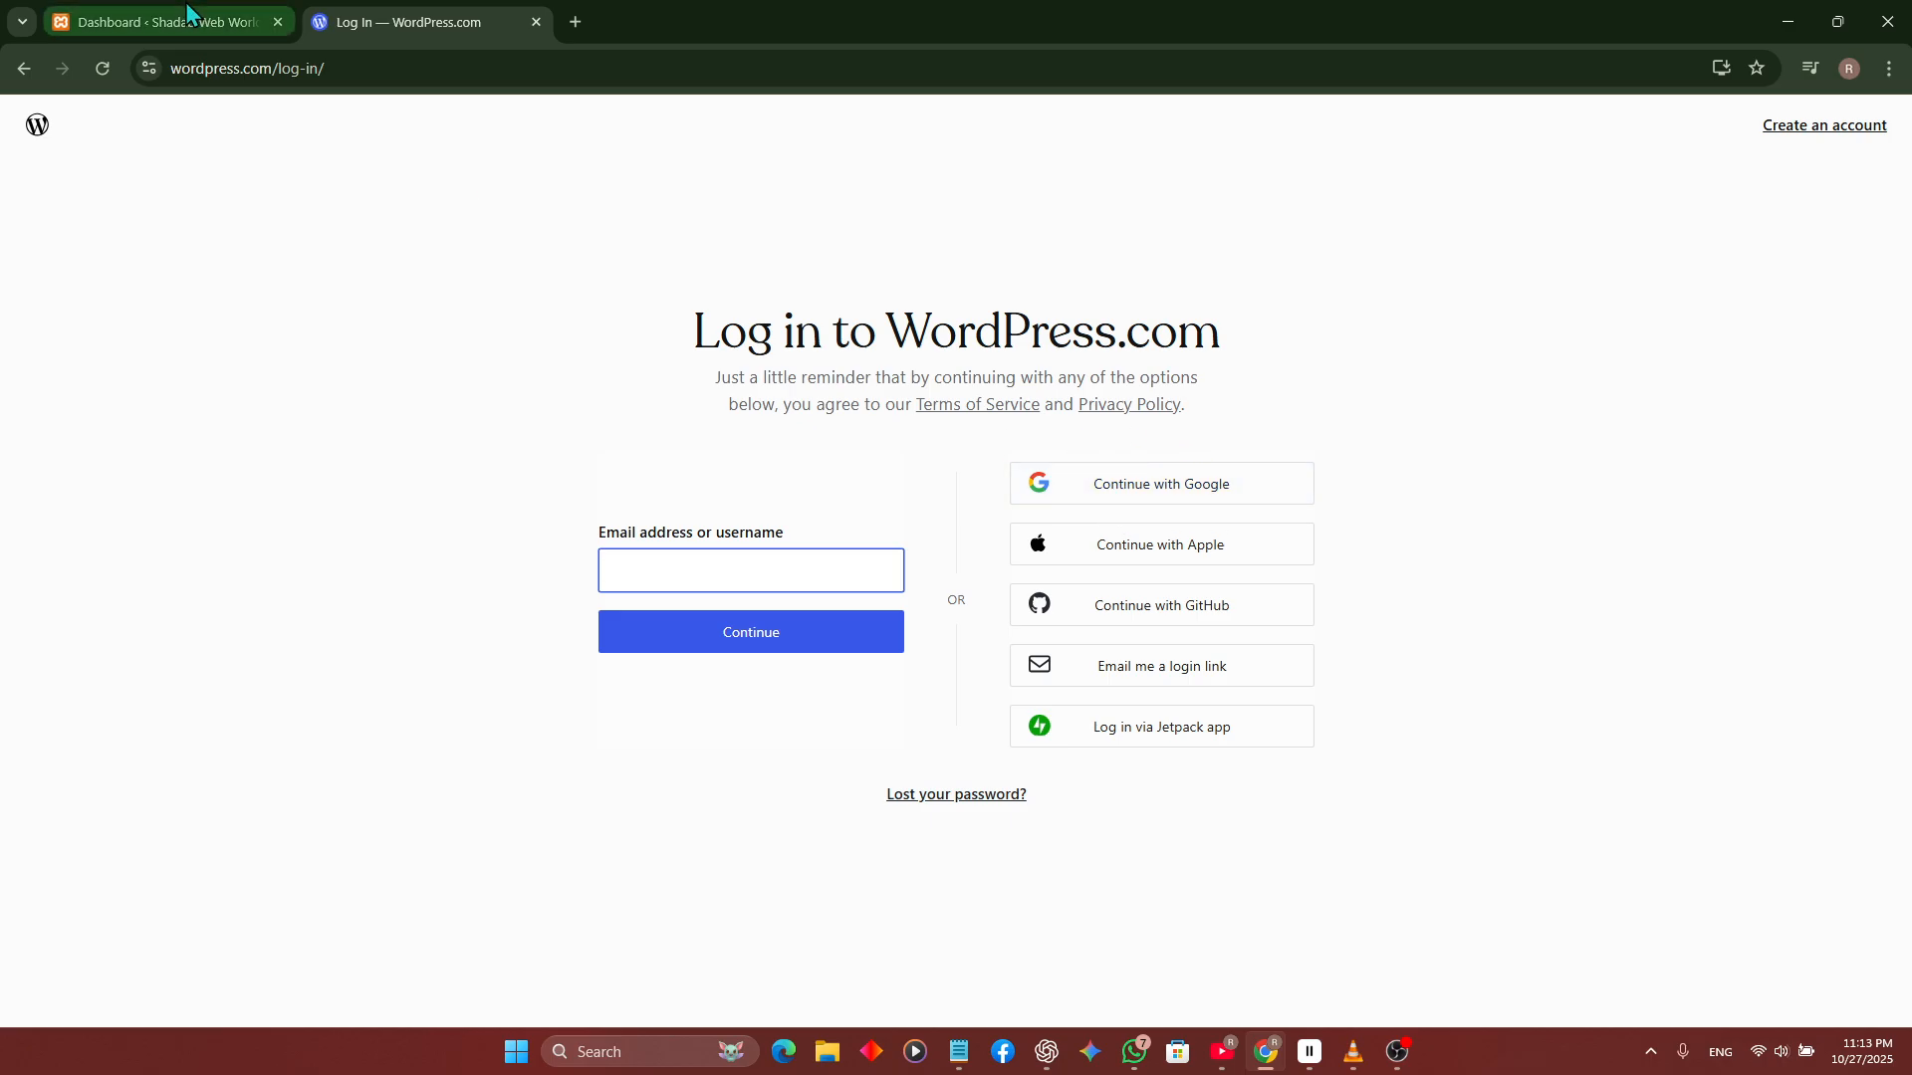
Step: Switch to the local Shadab Web World dashboard and create a new post
{"action": "left_click", "coordinate": [214, 20]}
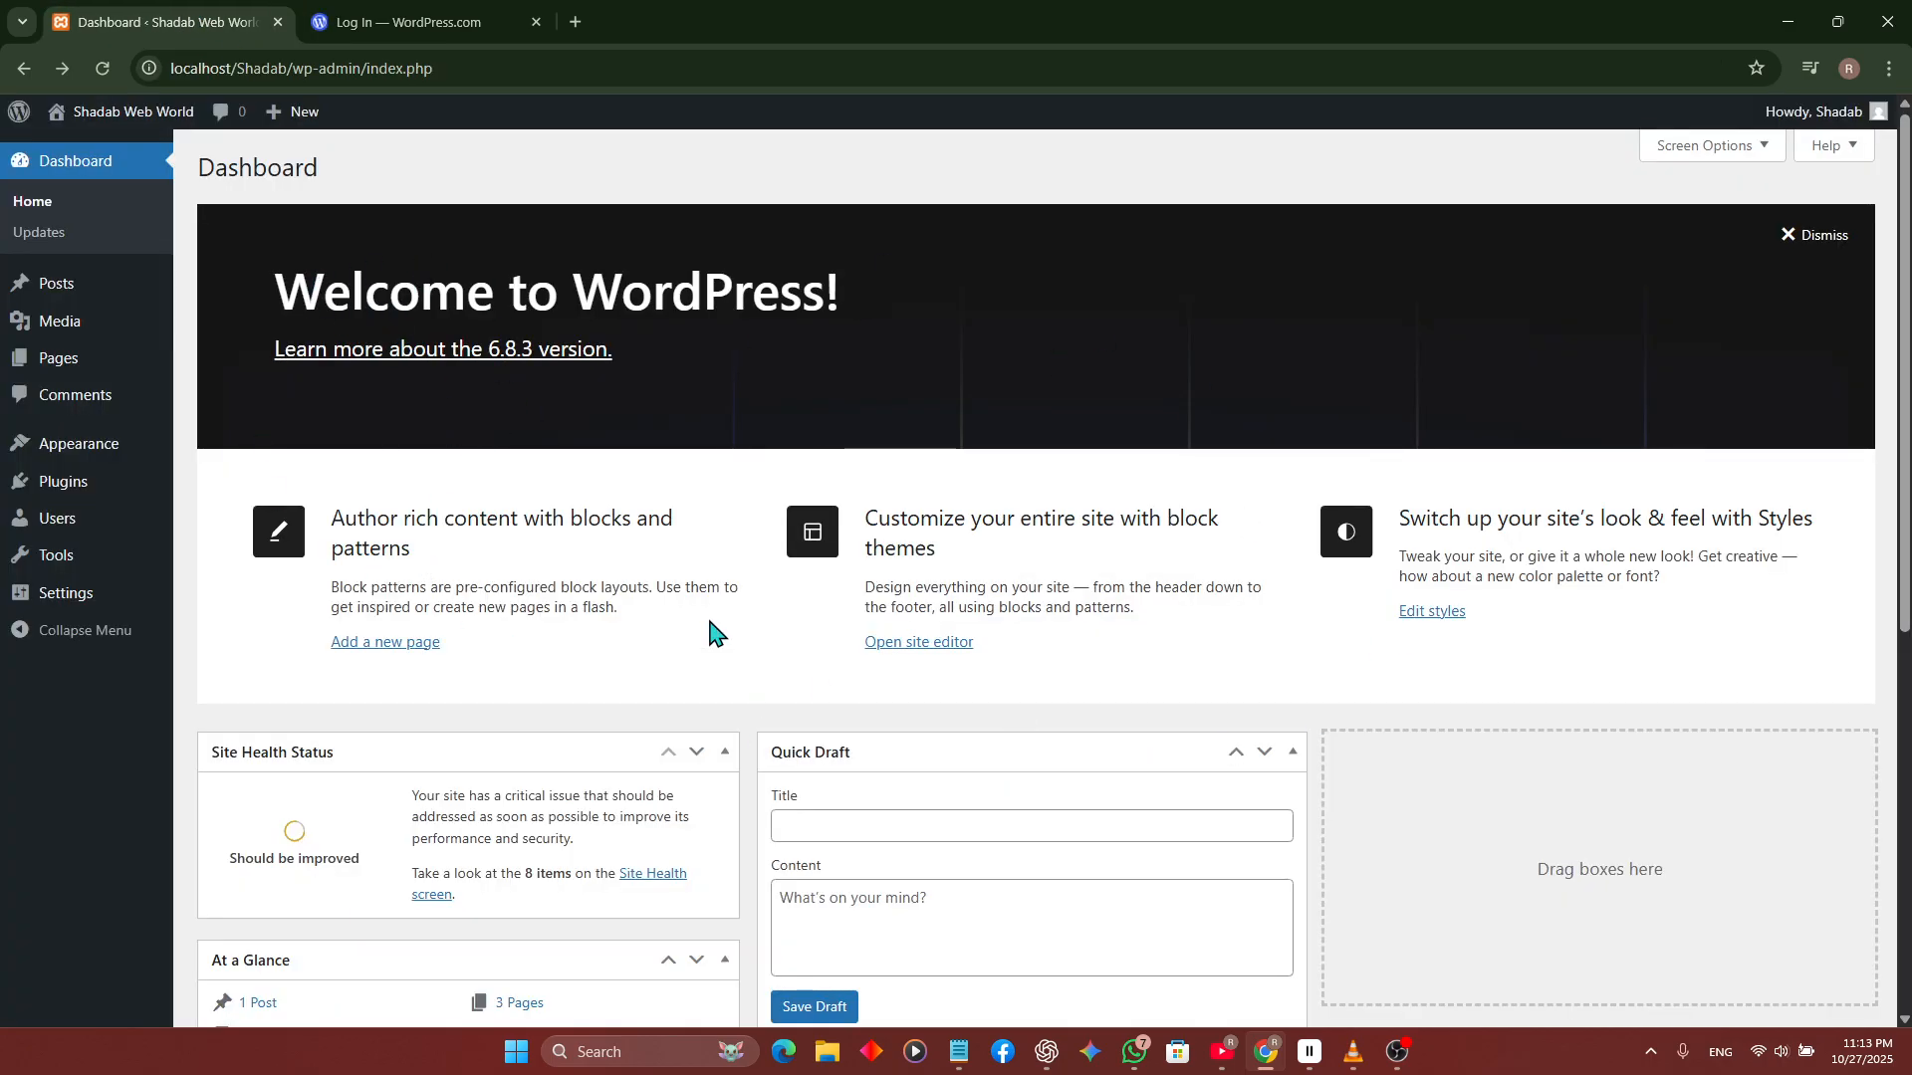
{"action": "mouse_move", "coordinate": [304, 124]}
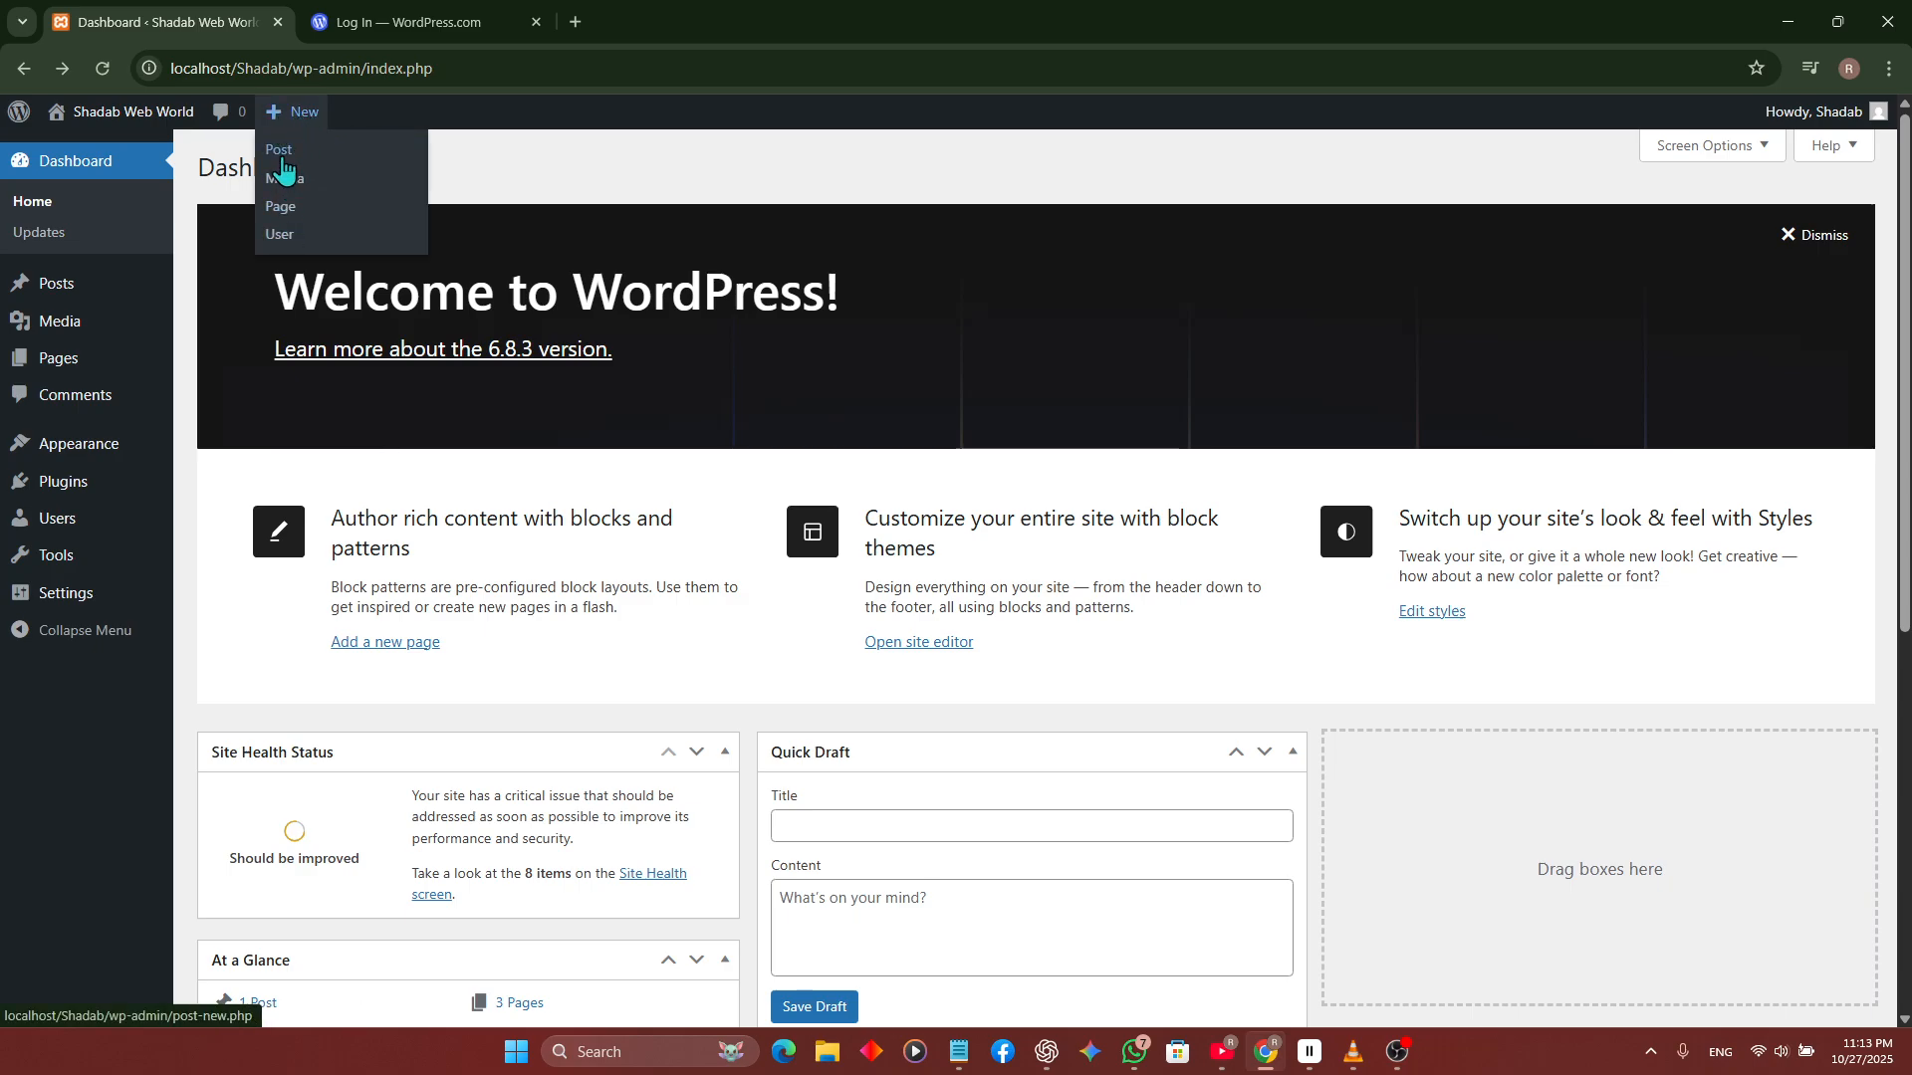
{"action": "left_click", "coordinate": [301, 157]}
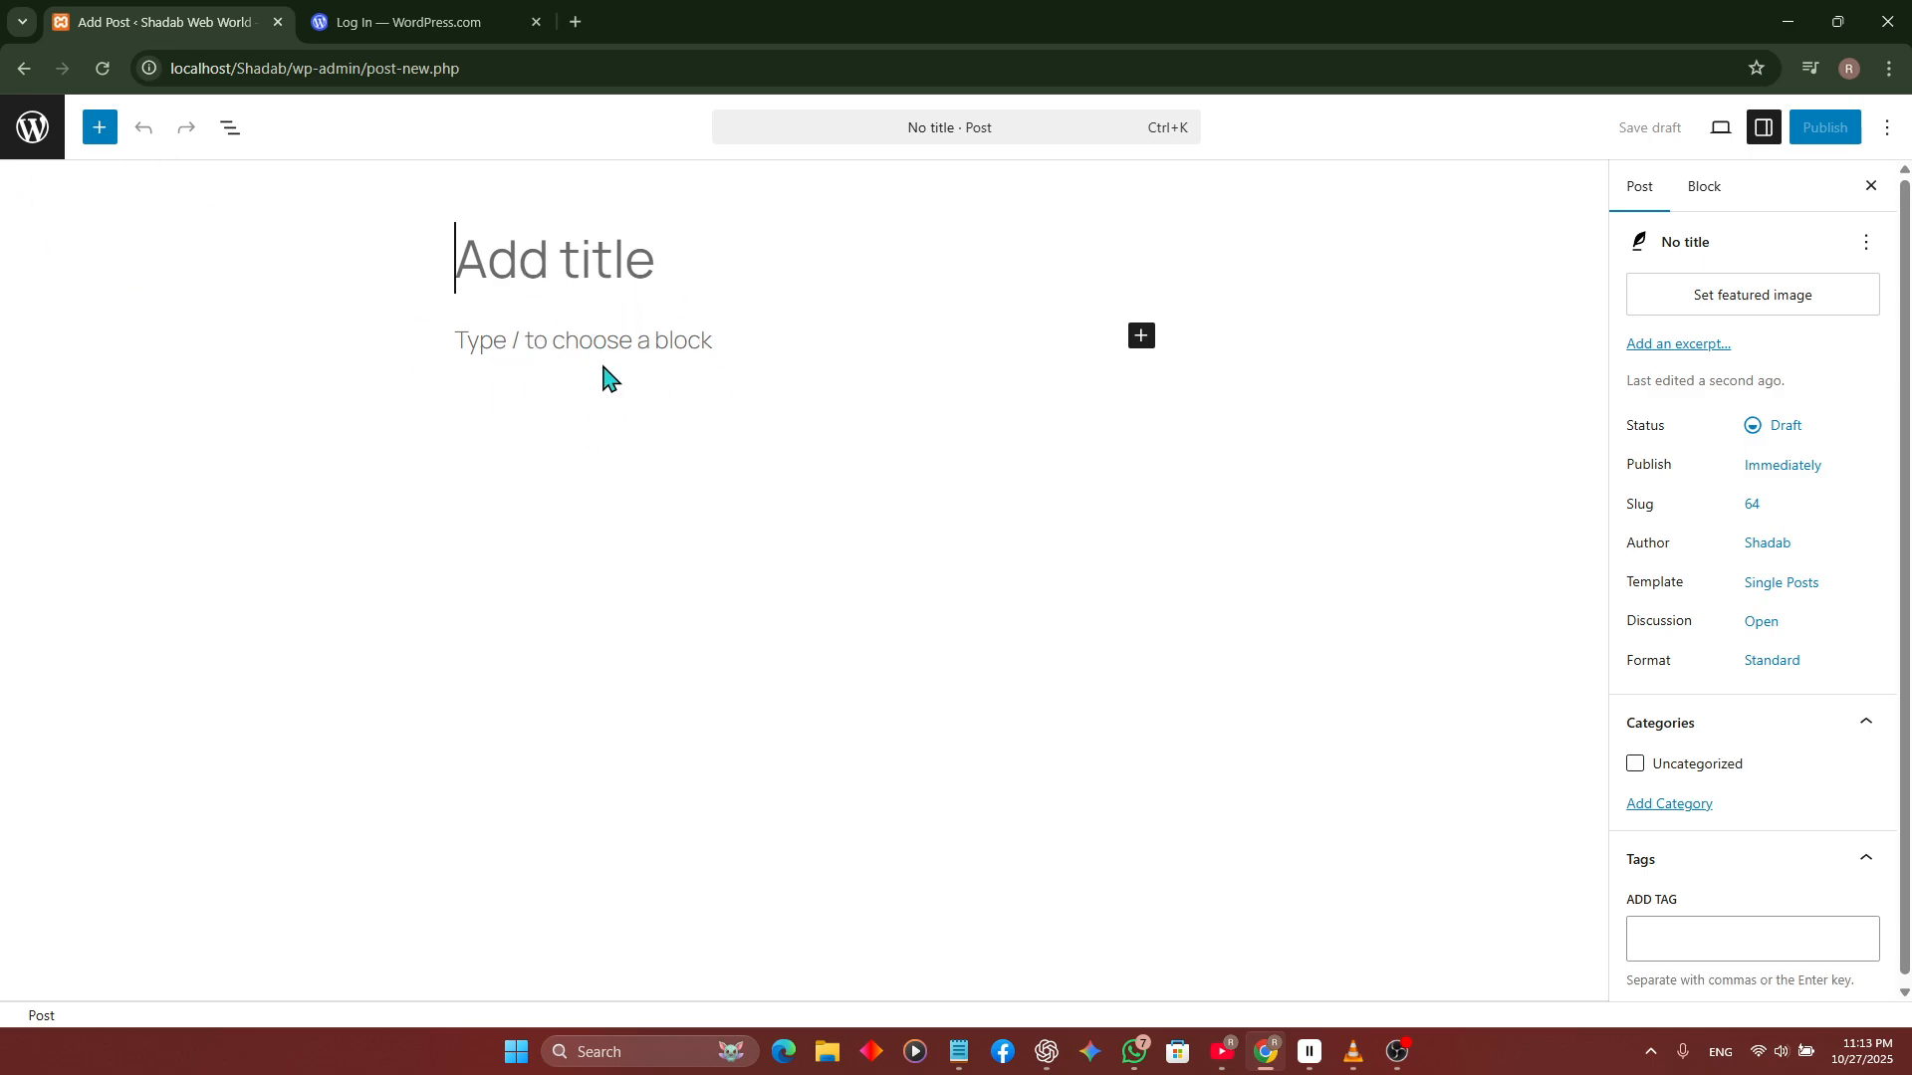
Step: Insert an empty Paragraph block in the post and set the post title to "Footnotes"
{"action": "left_click", "coordinate": [96, 144]}
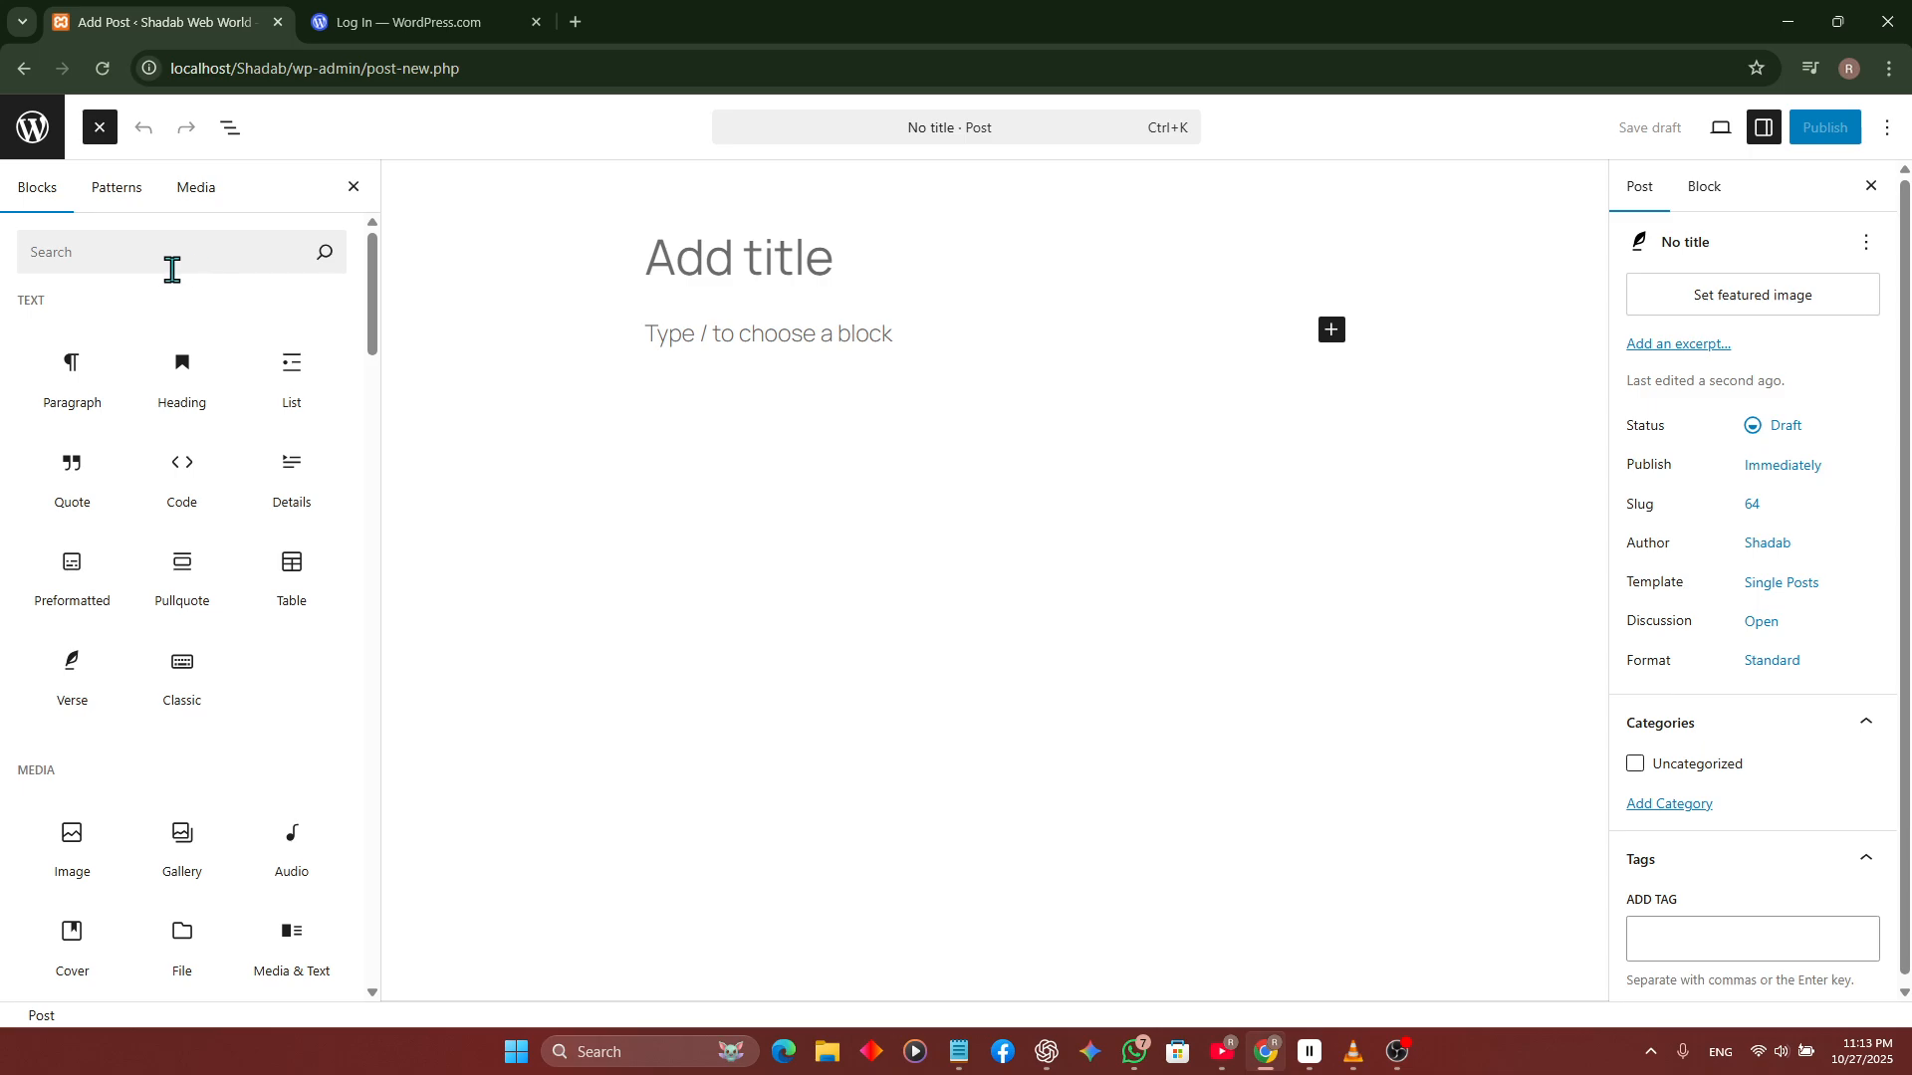
{"action": "mouse_move", "coordinate": [51, 397]}
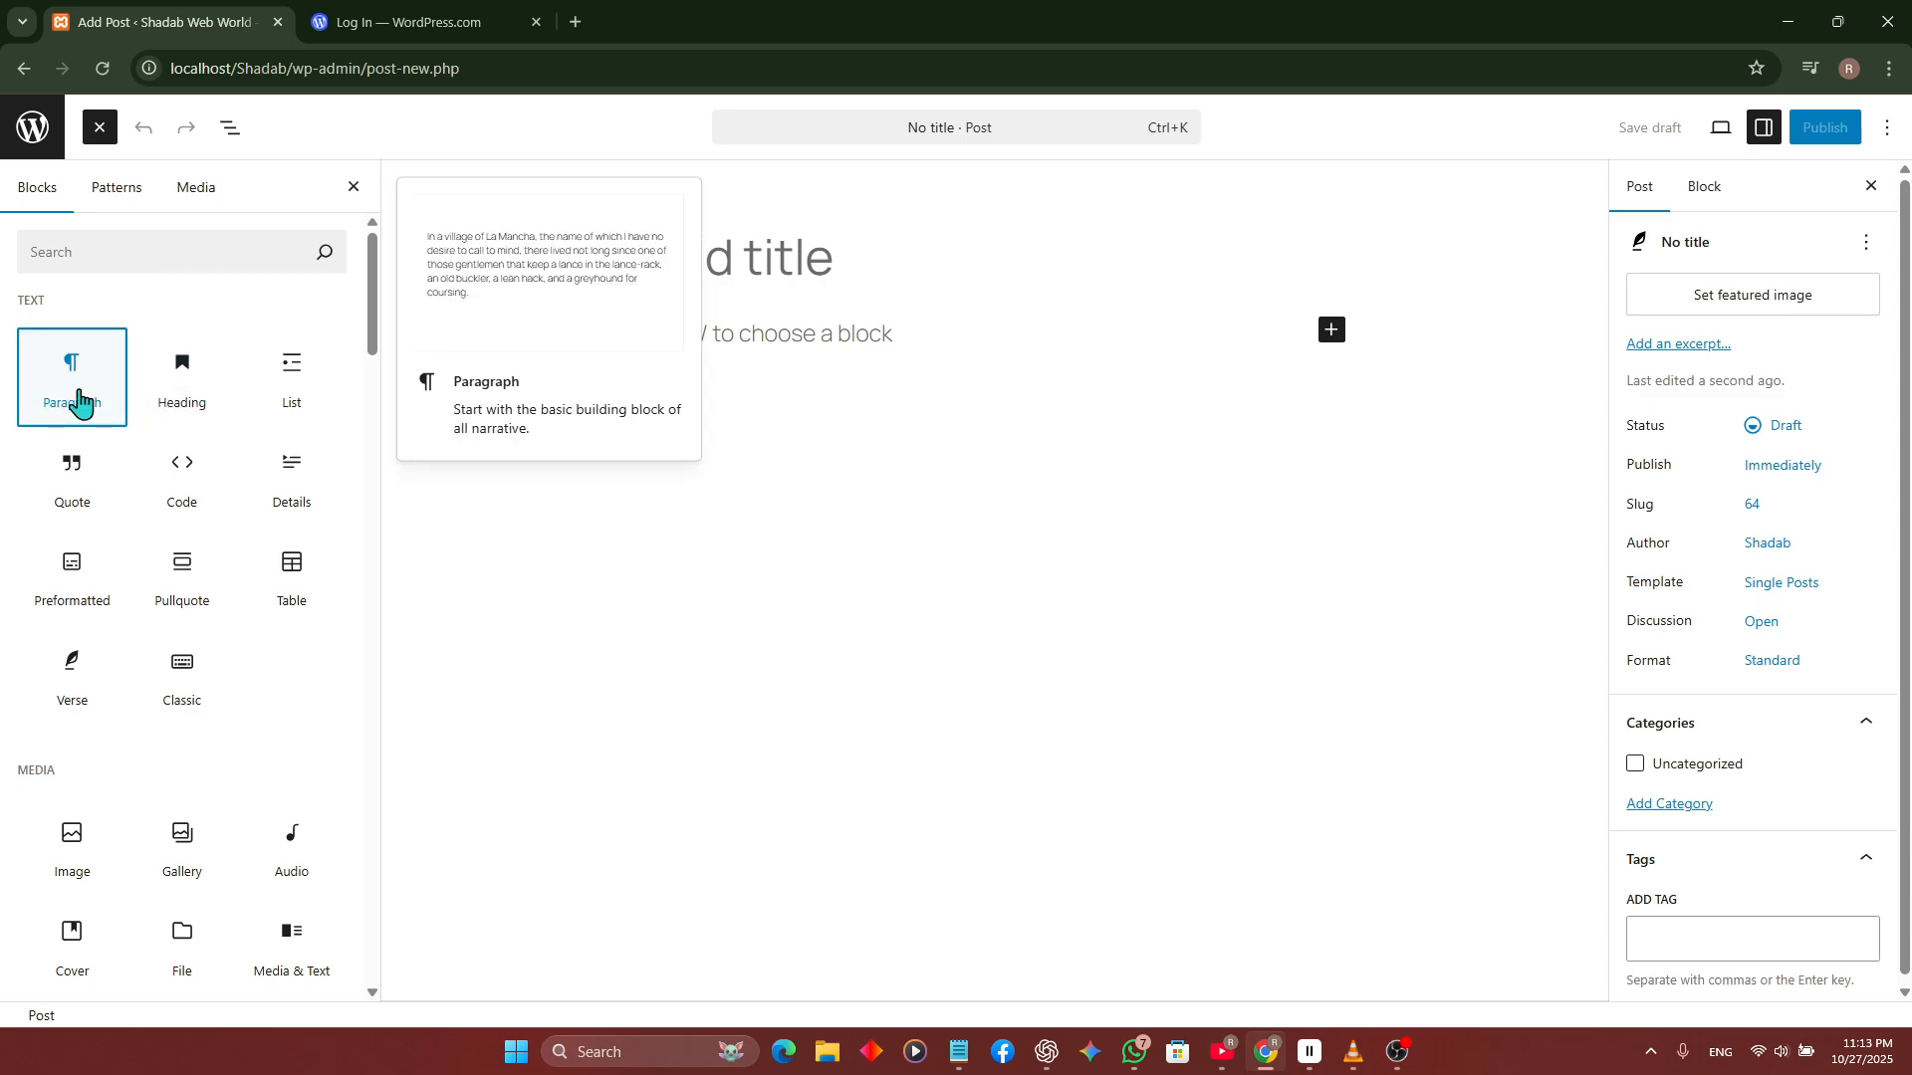
{"action": "left_click_drag", "start_coordinate": [79, 398], "coordinate": [713, 388]}
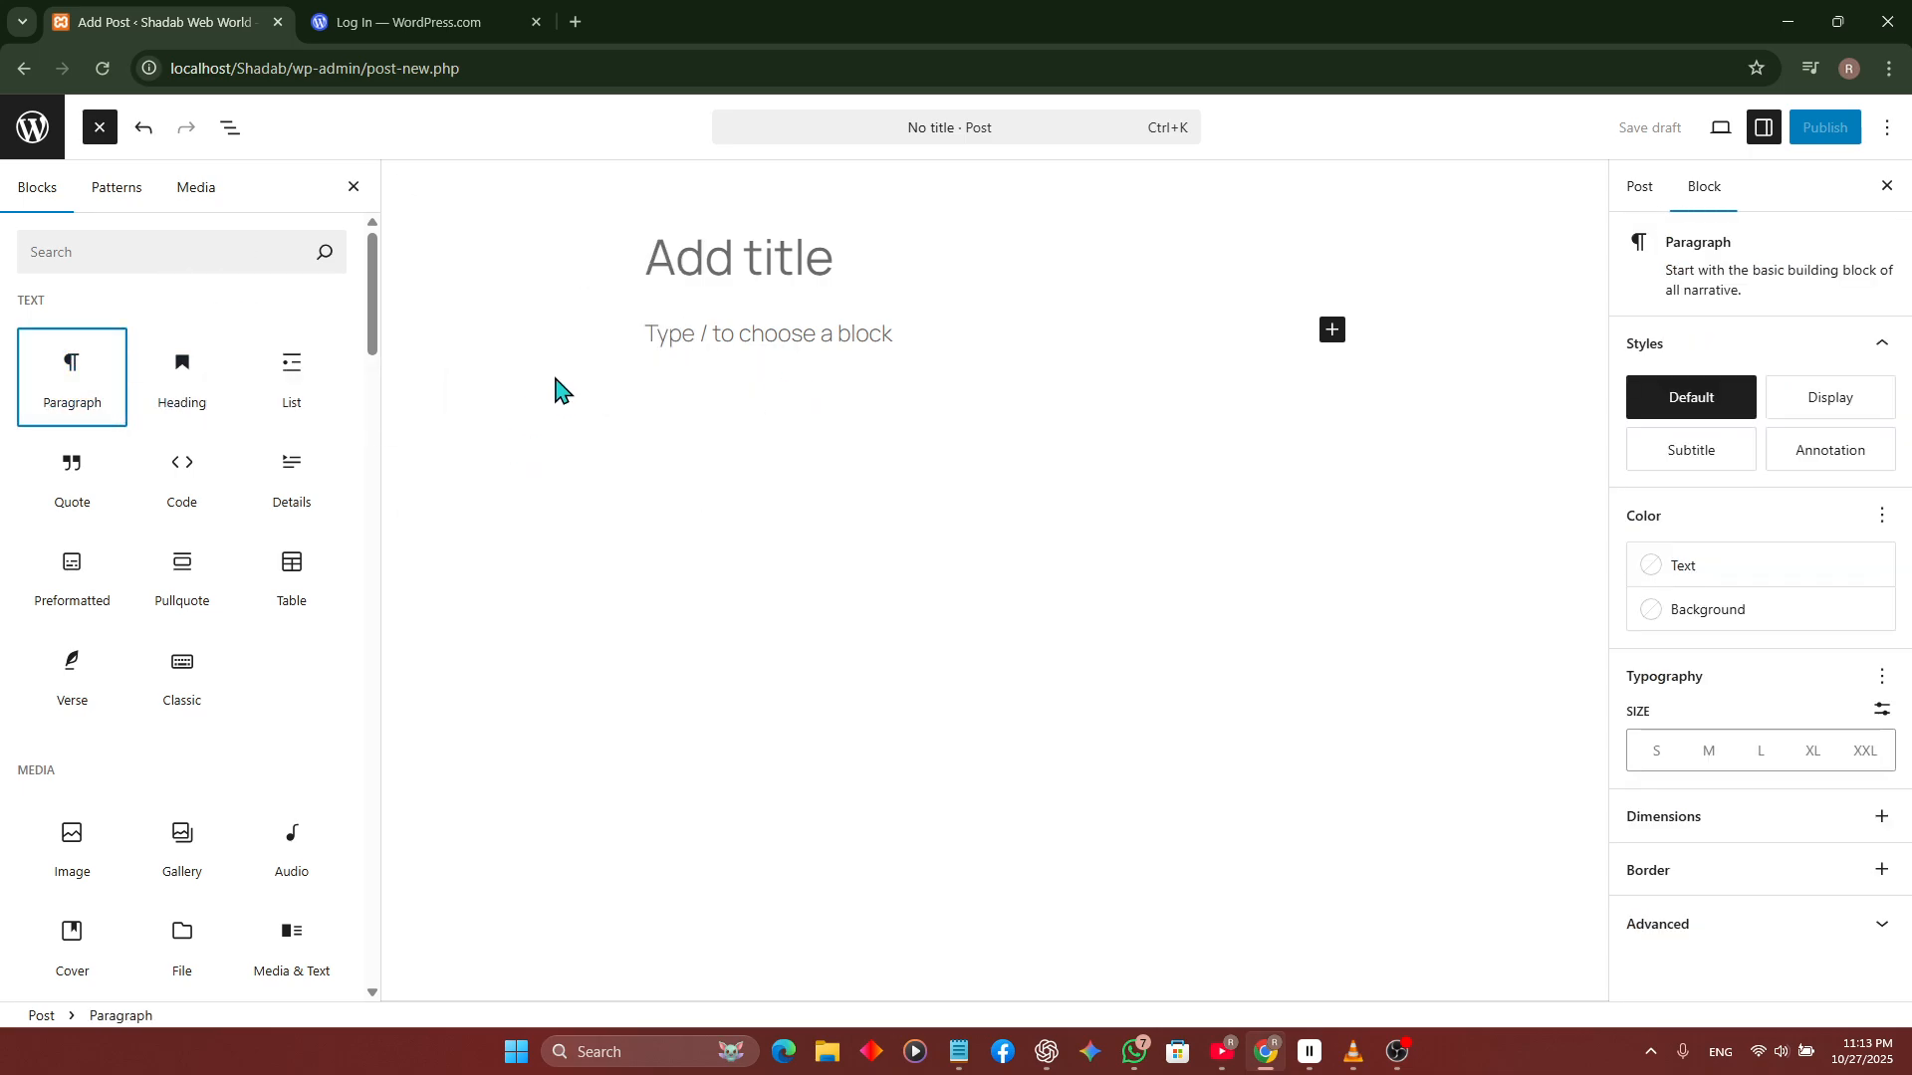
{"action": "left_click", "coordinate": [776, 275]}
{"action": "type", "text": "F"}
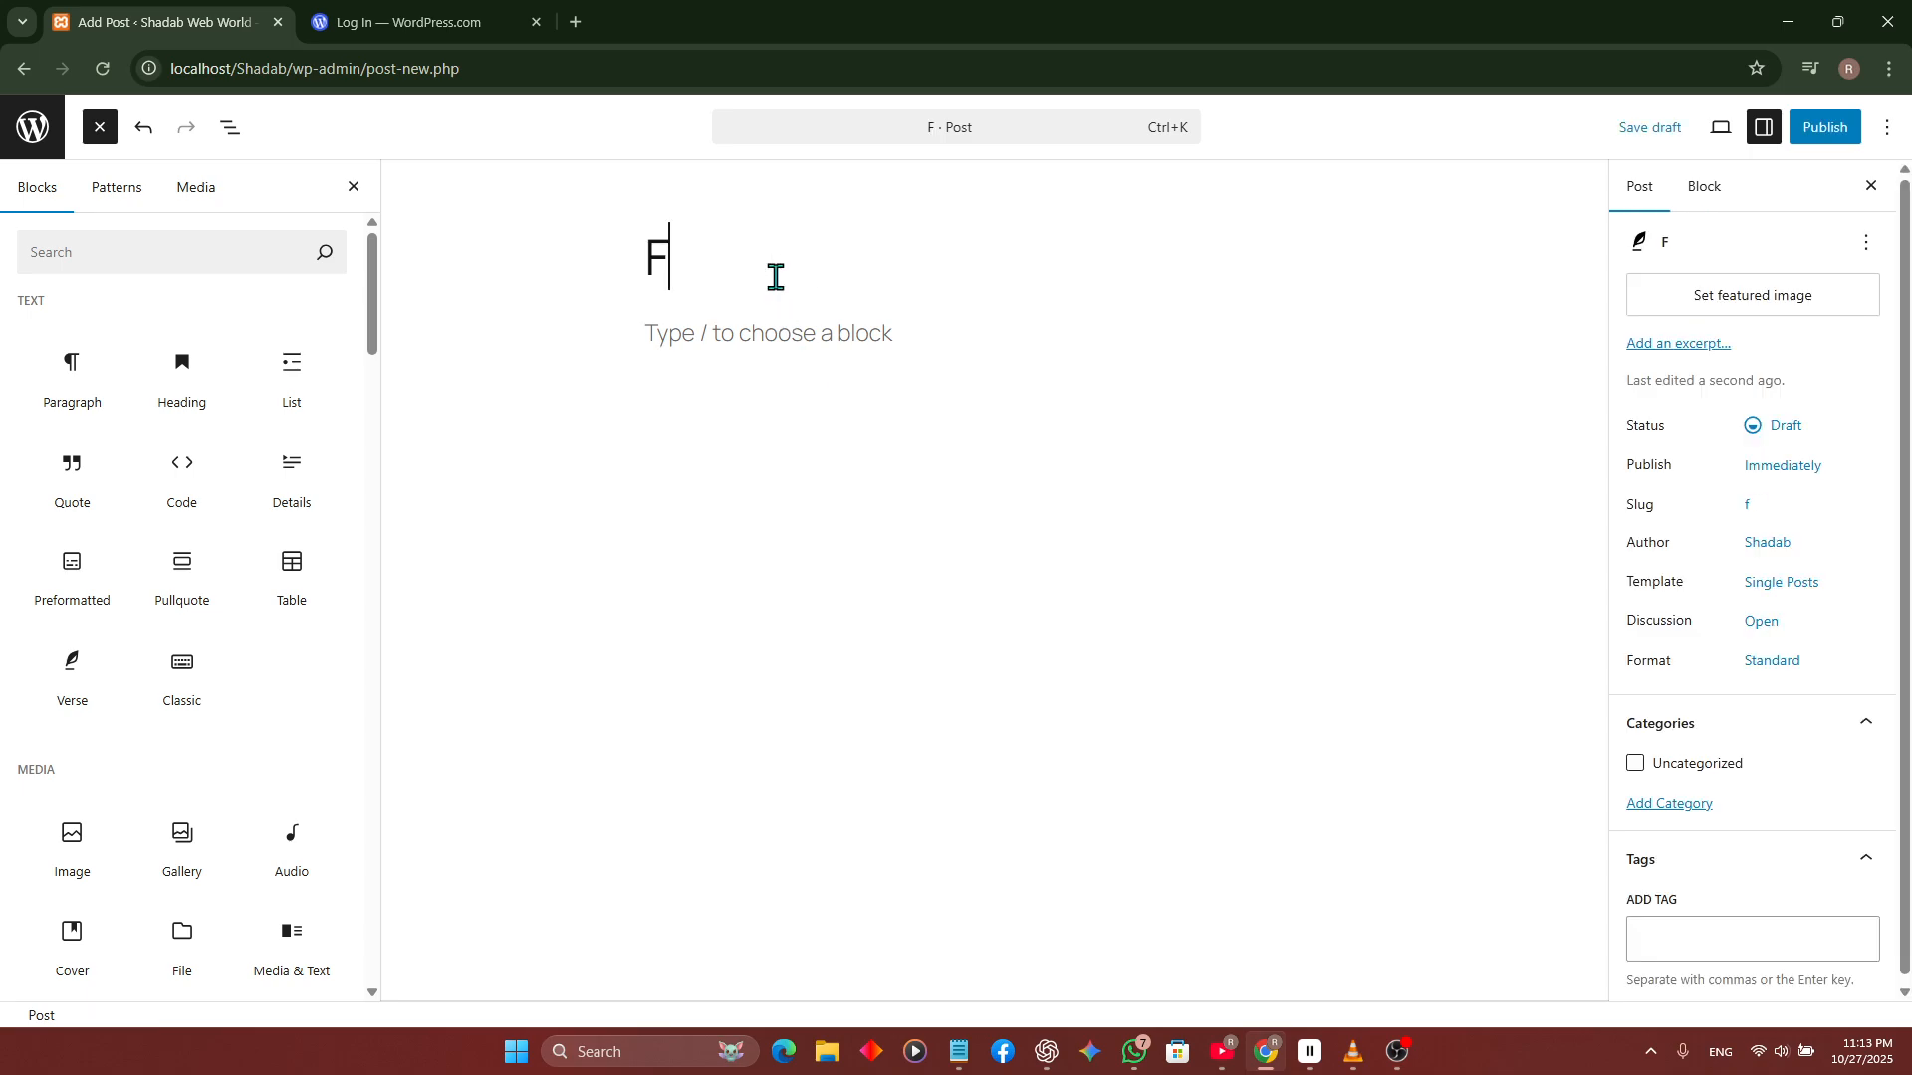
{"action": "type", "text": "ootnotes"}
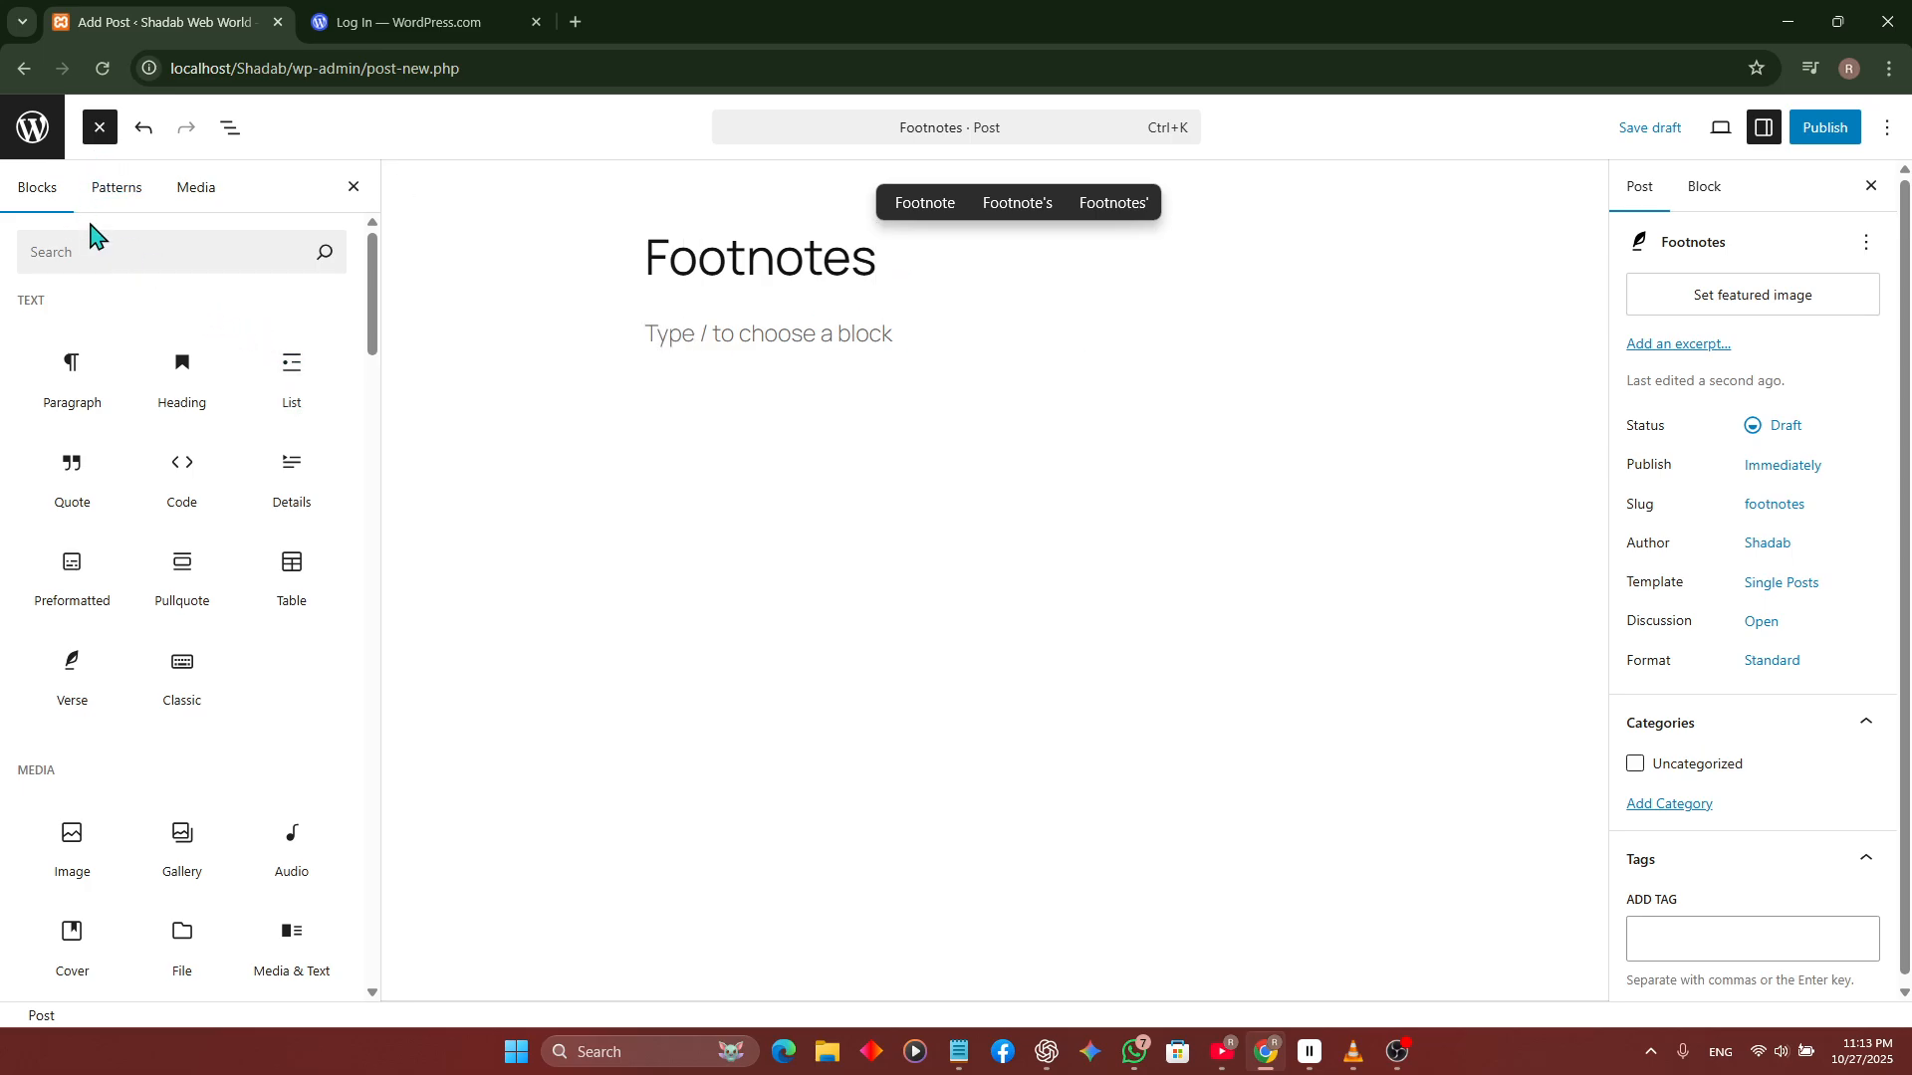
Step: Search the blocks for "lis" and place a List block directly below the post title
{"action": "left_click", "coordinate": [117, 258]}
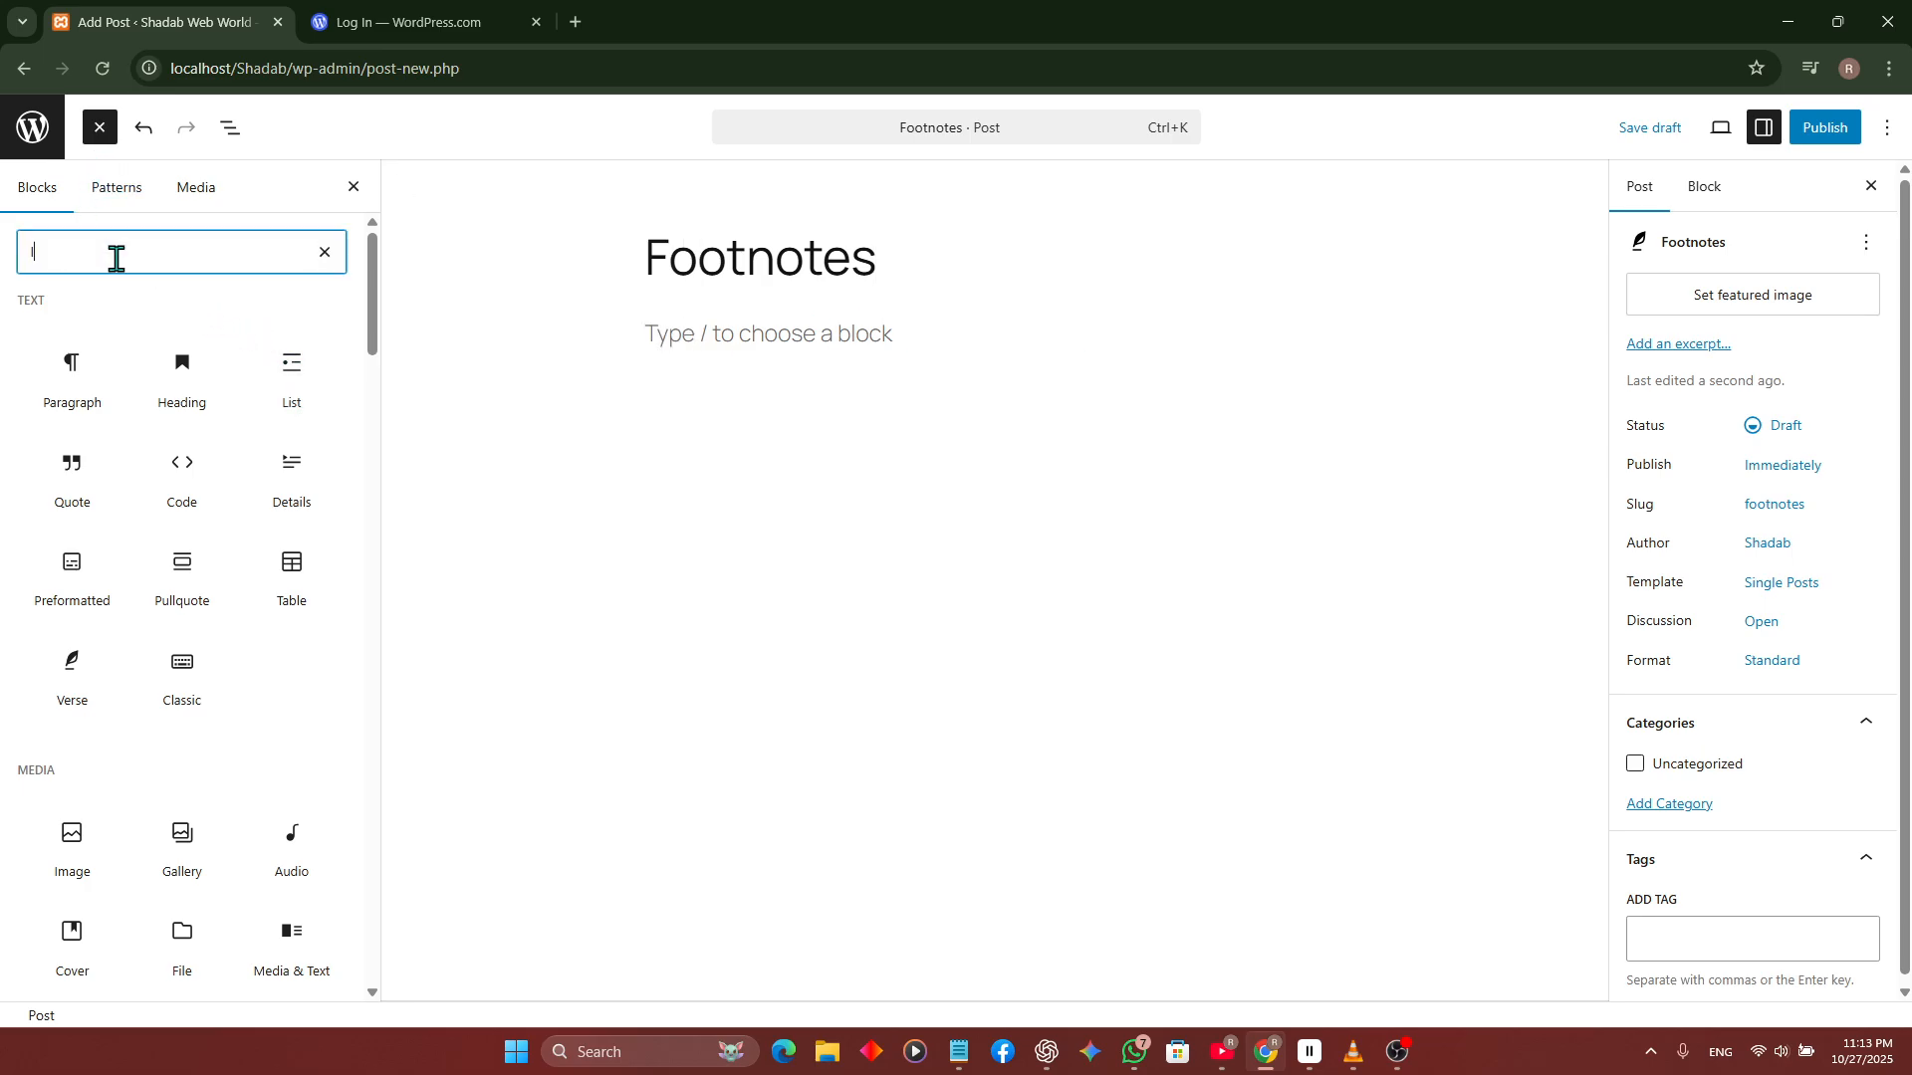
{"action": "type", "text": "lo"}
{"action": "key", "text": "BackSpace"}
{"action": "type", "text": "is"}
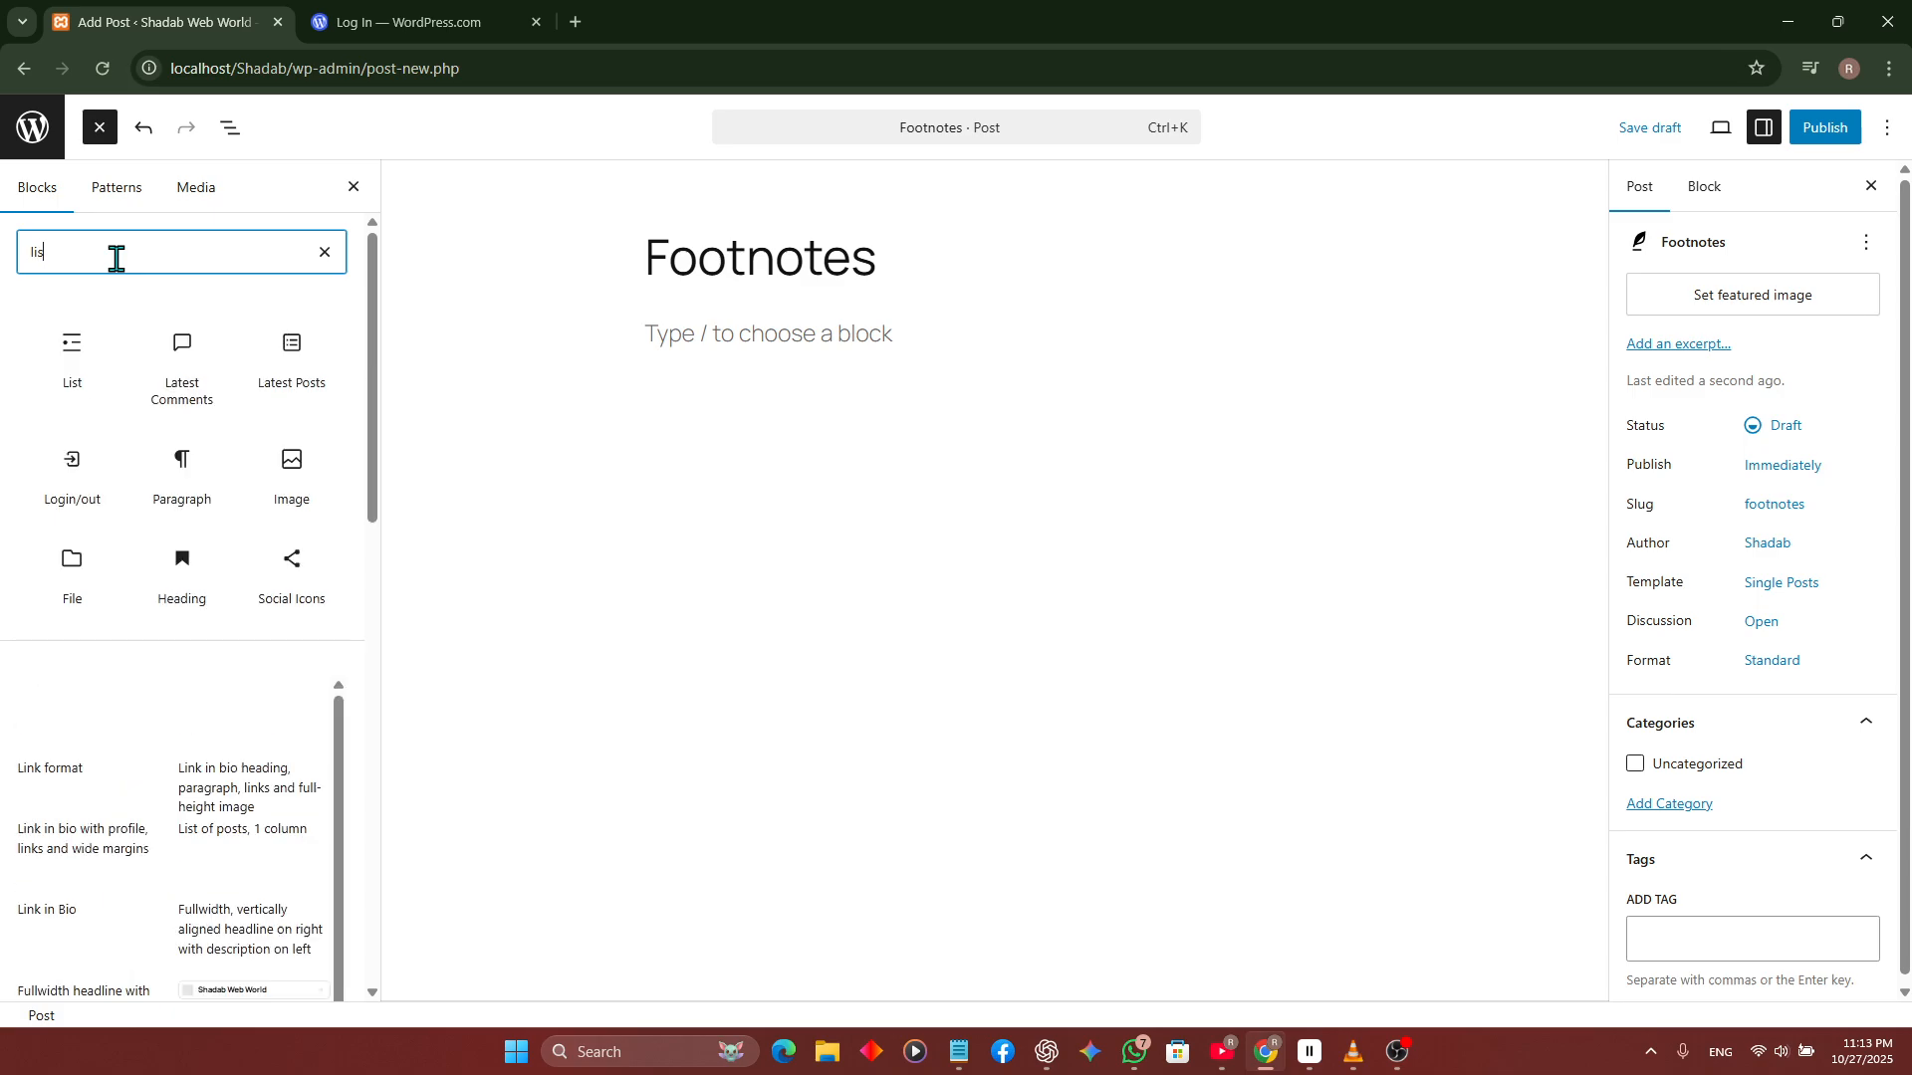
{"action": "left_click_drag", "start_coordinate": [69, 341], "coordinate": [676, 362]}
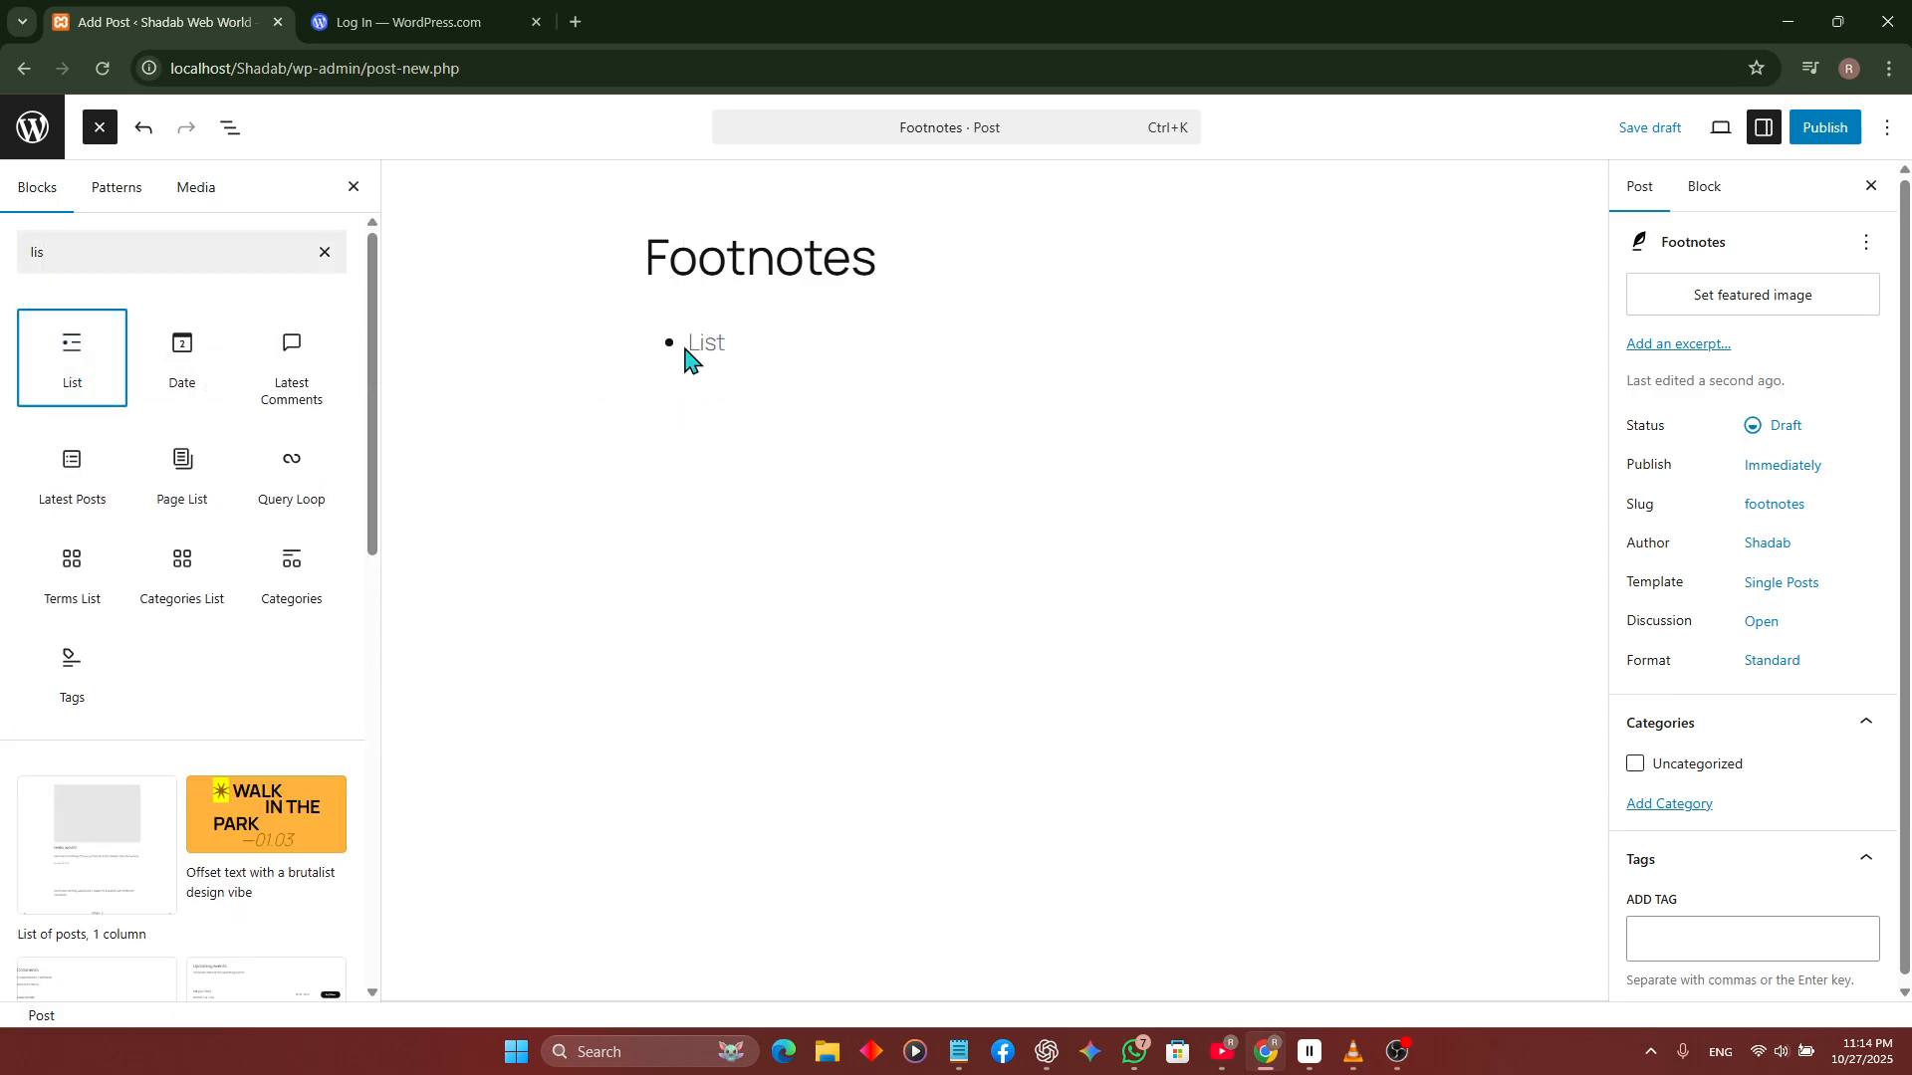
Step: Enter "Footnote Social 1" as the first item of the list
{"action": "left_click", "coordinate": [712, 343]}
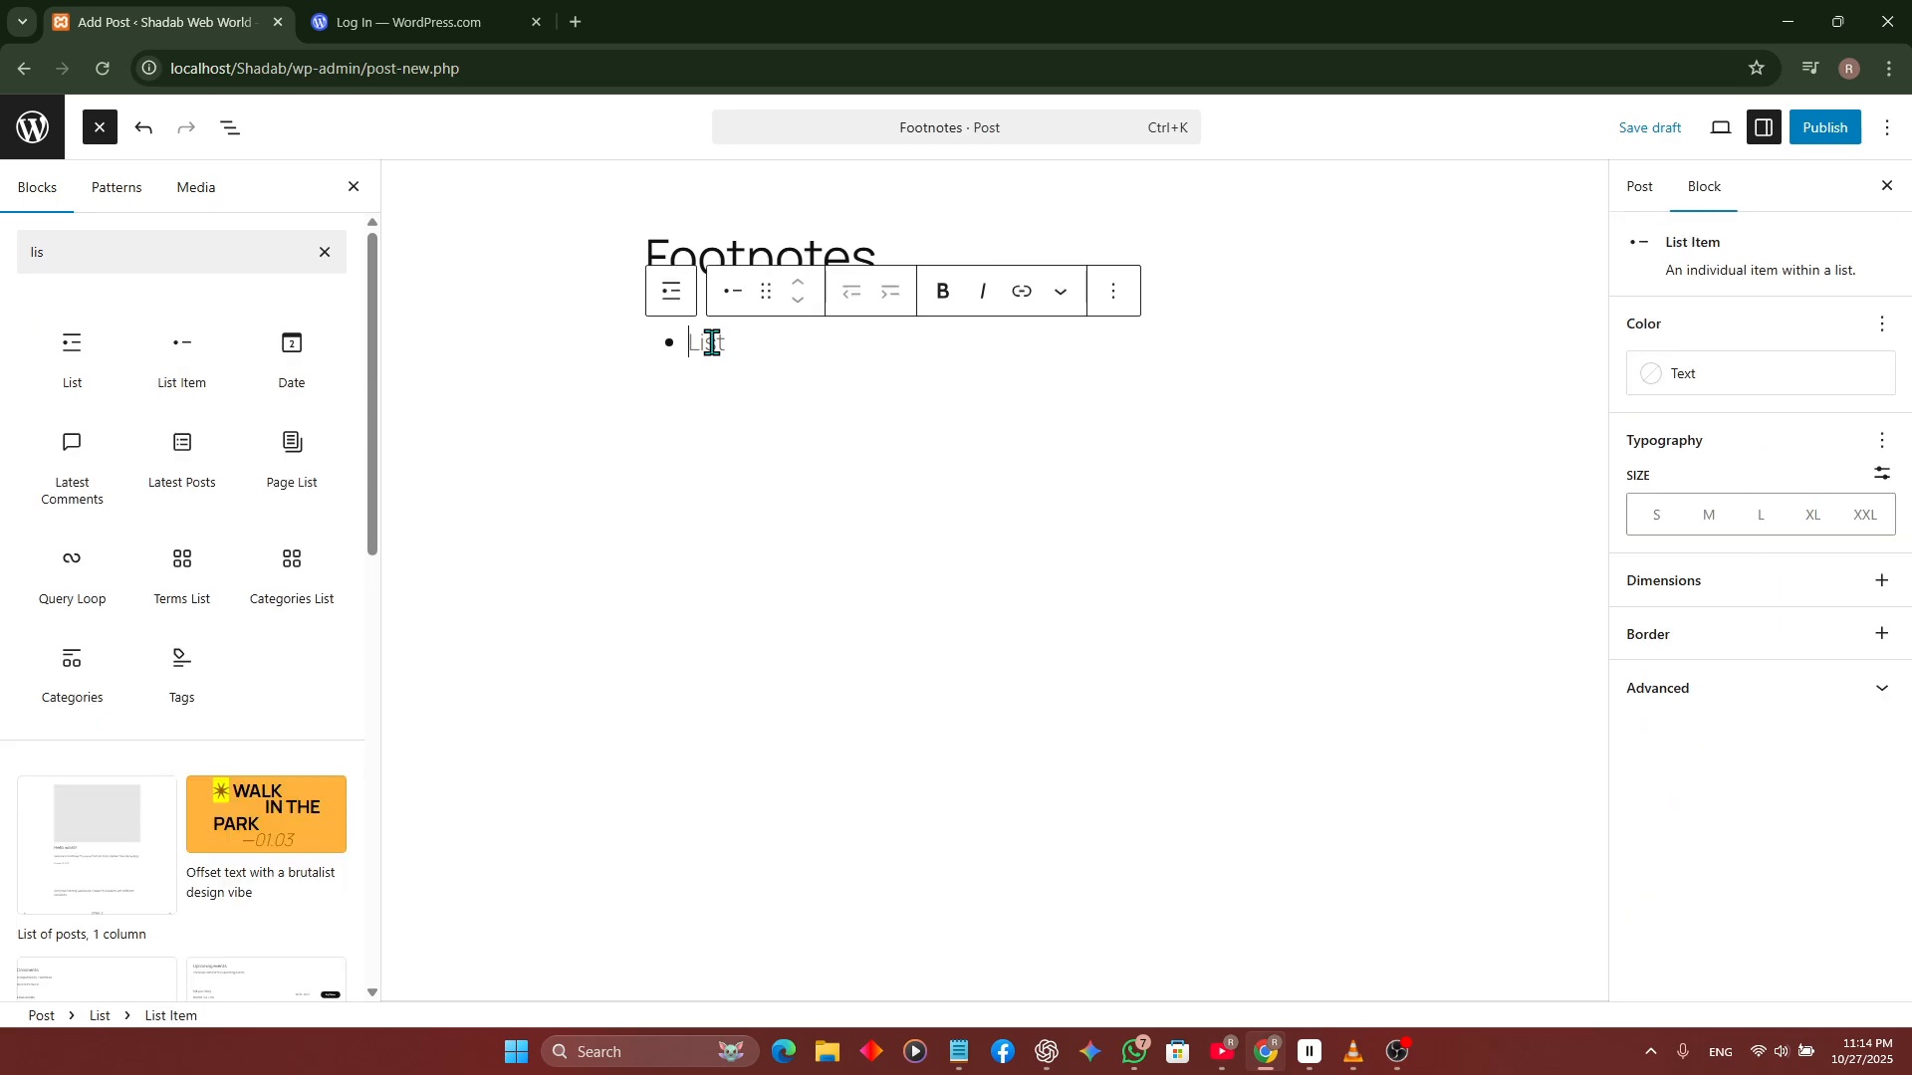
{"action": "type", "text": "Fo"}
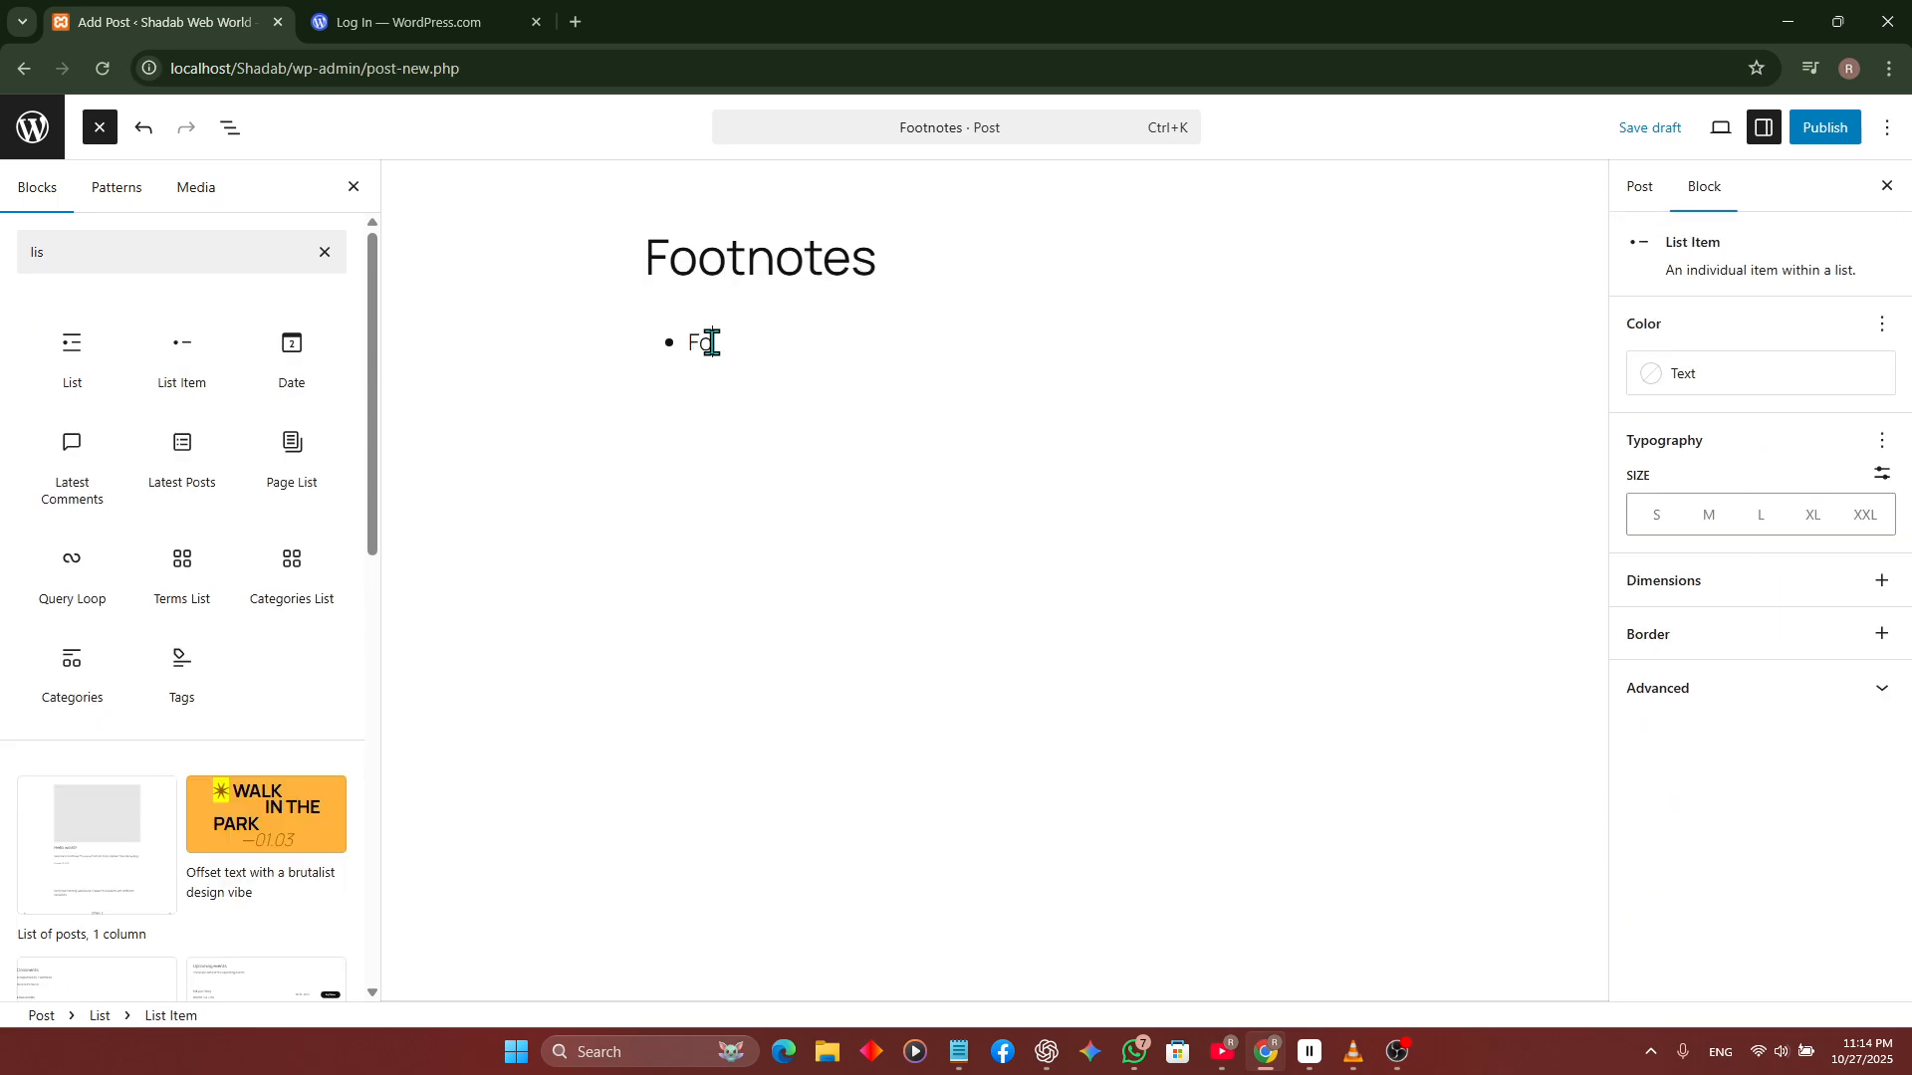
{"action": "type", "text": "ot"}
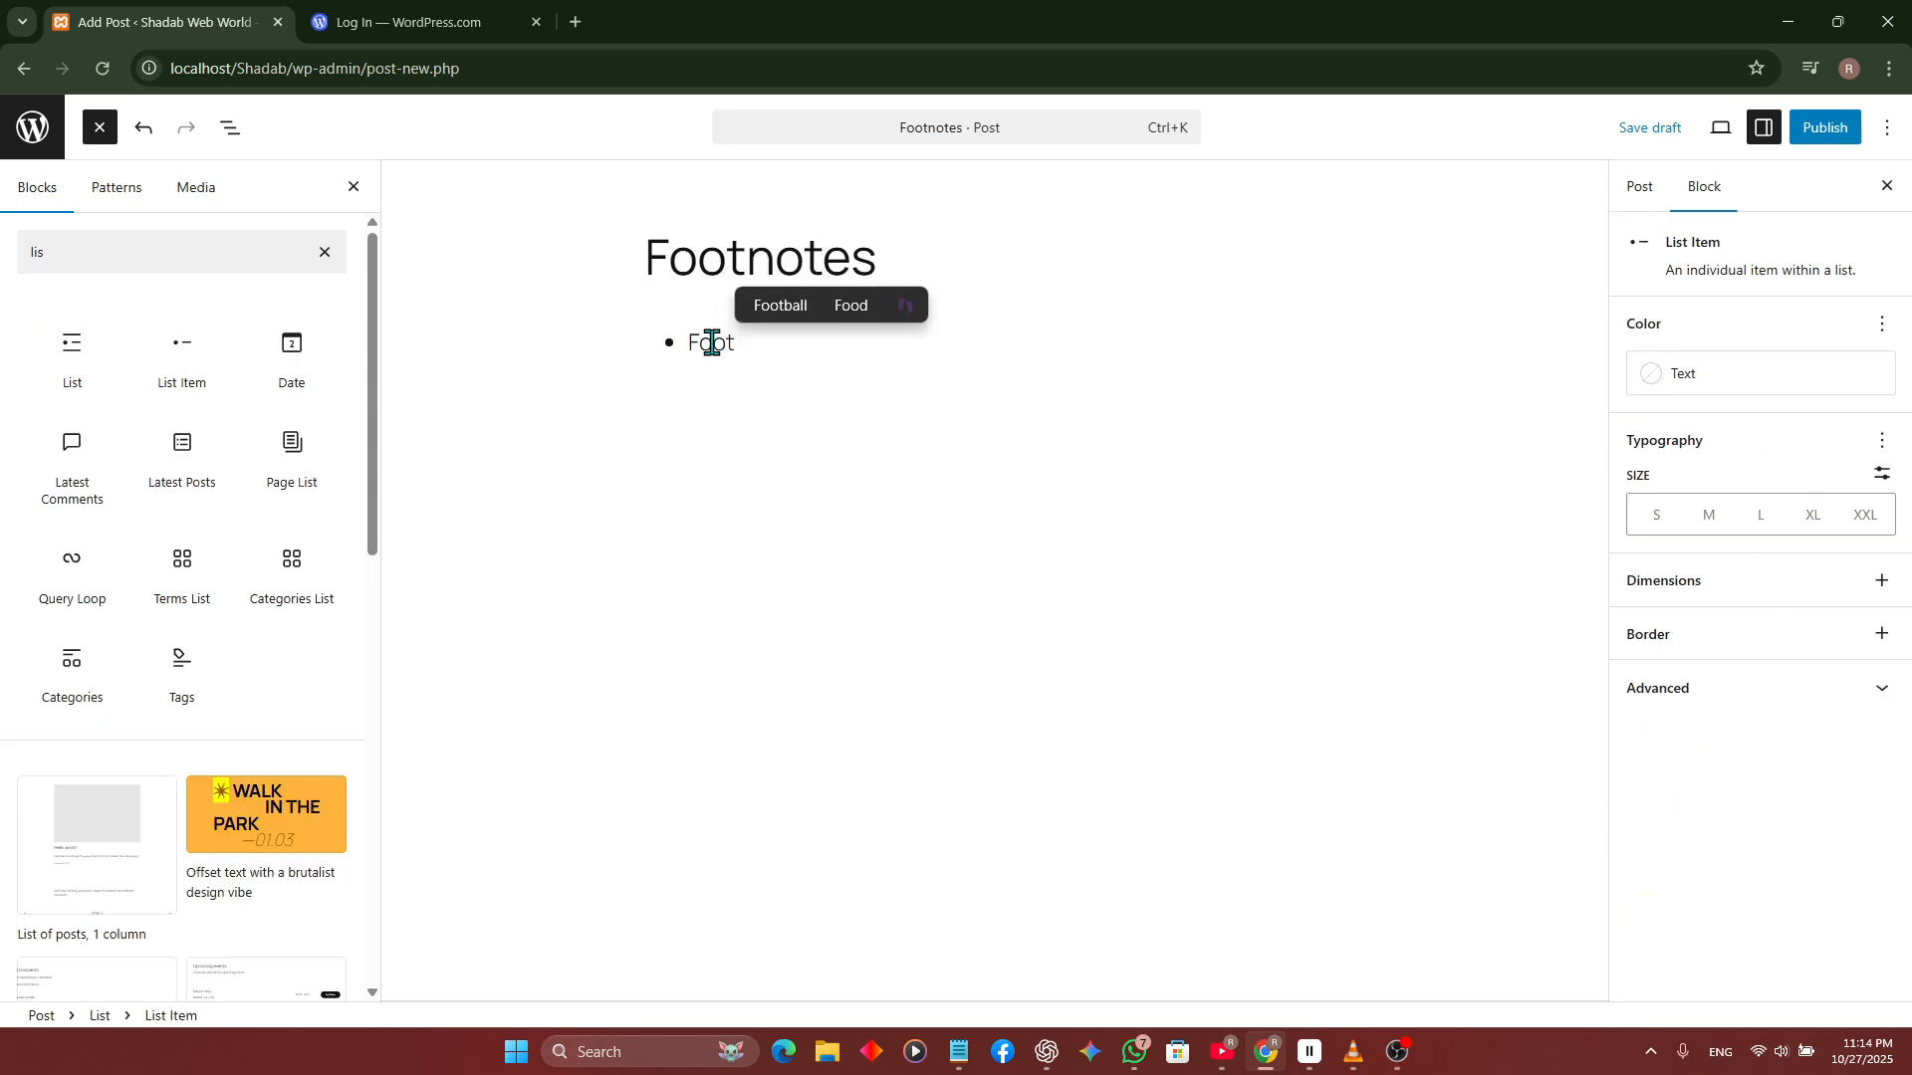
{"action": "type", "text": "note"}
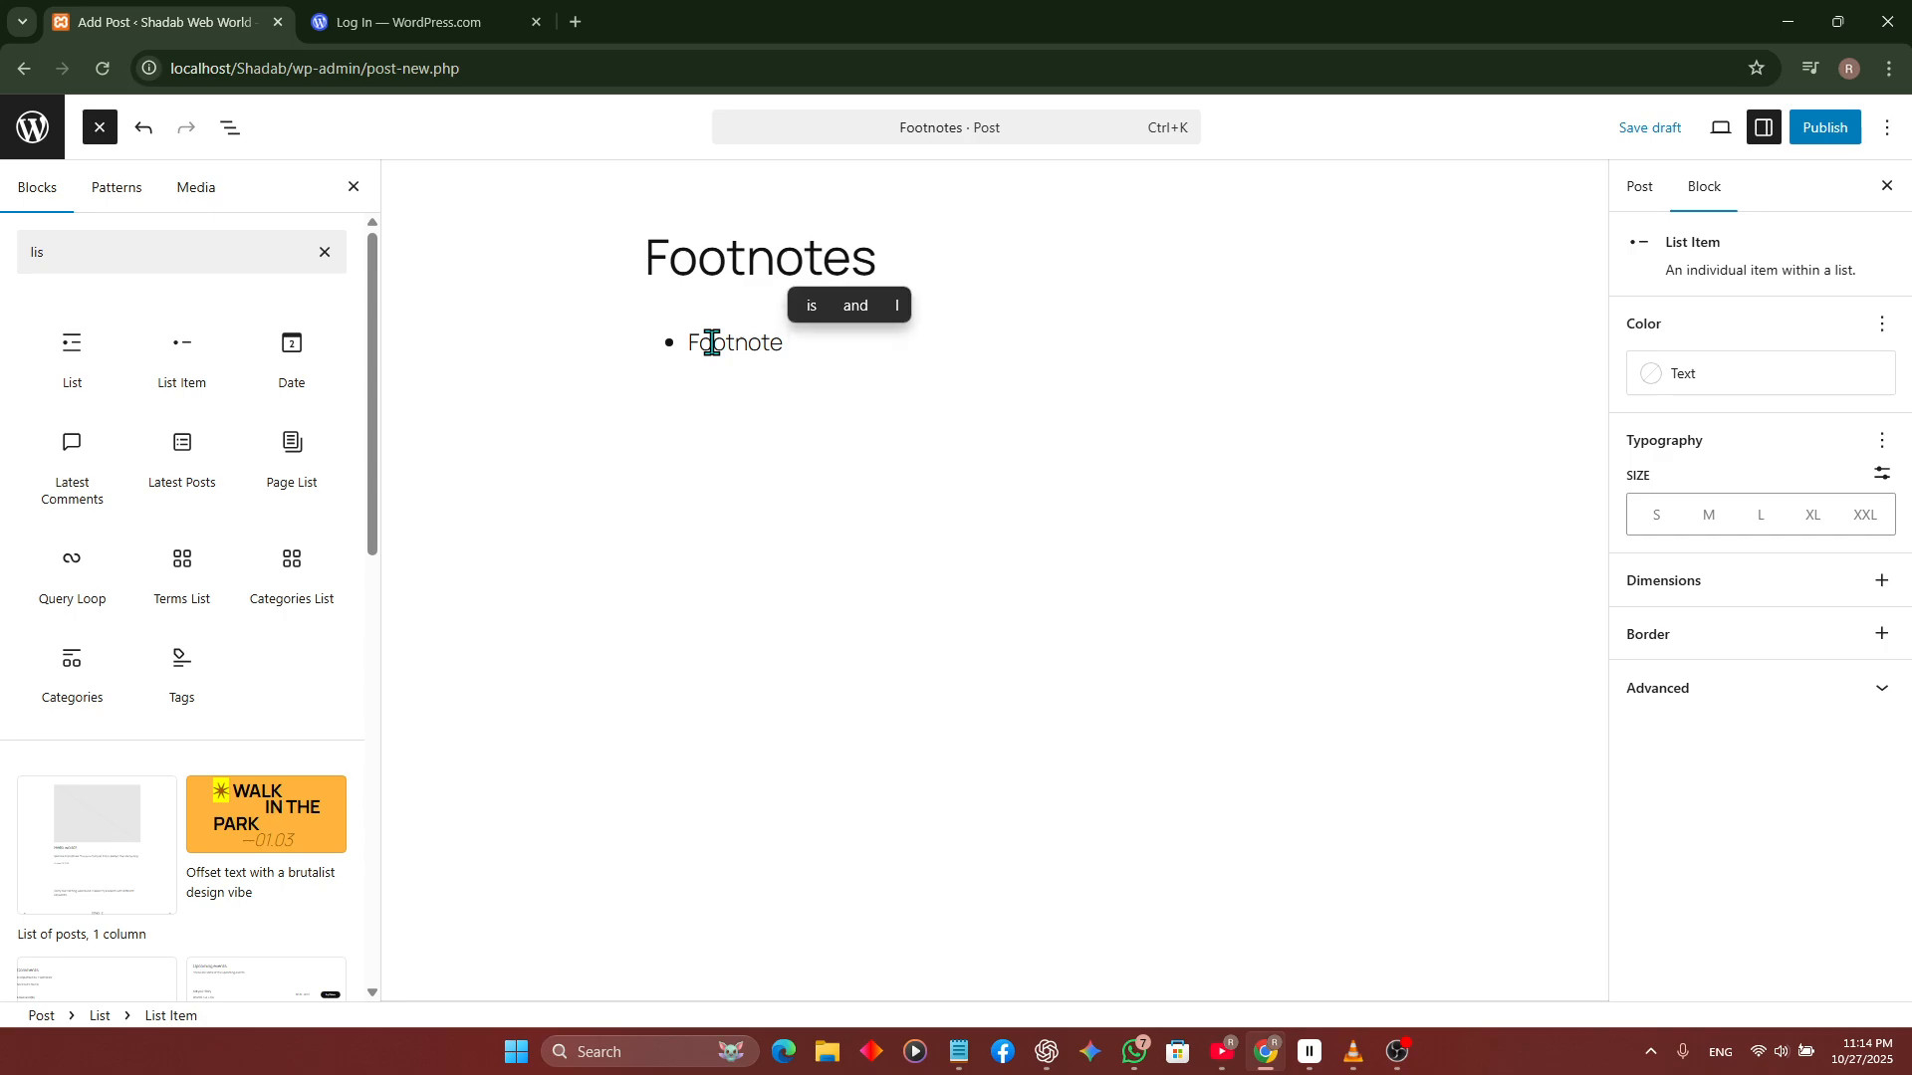
{"action": "type", "text": " Soci"}
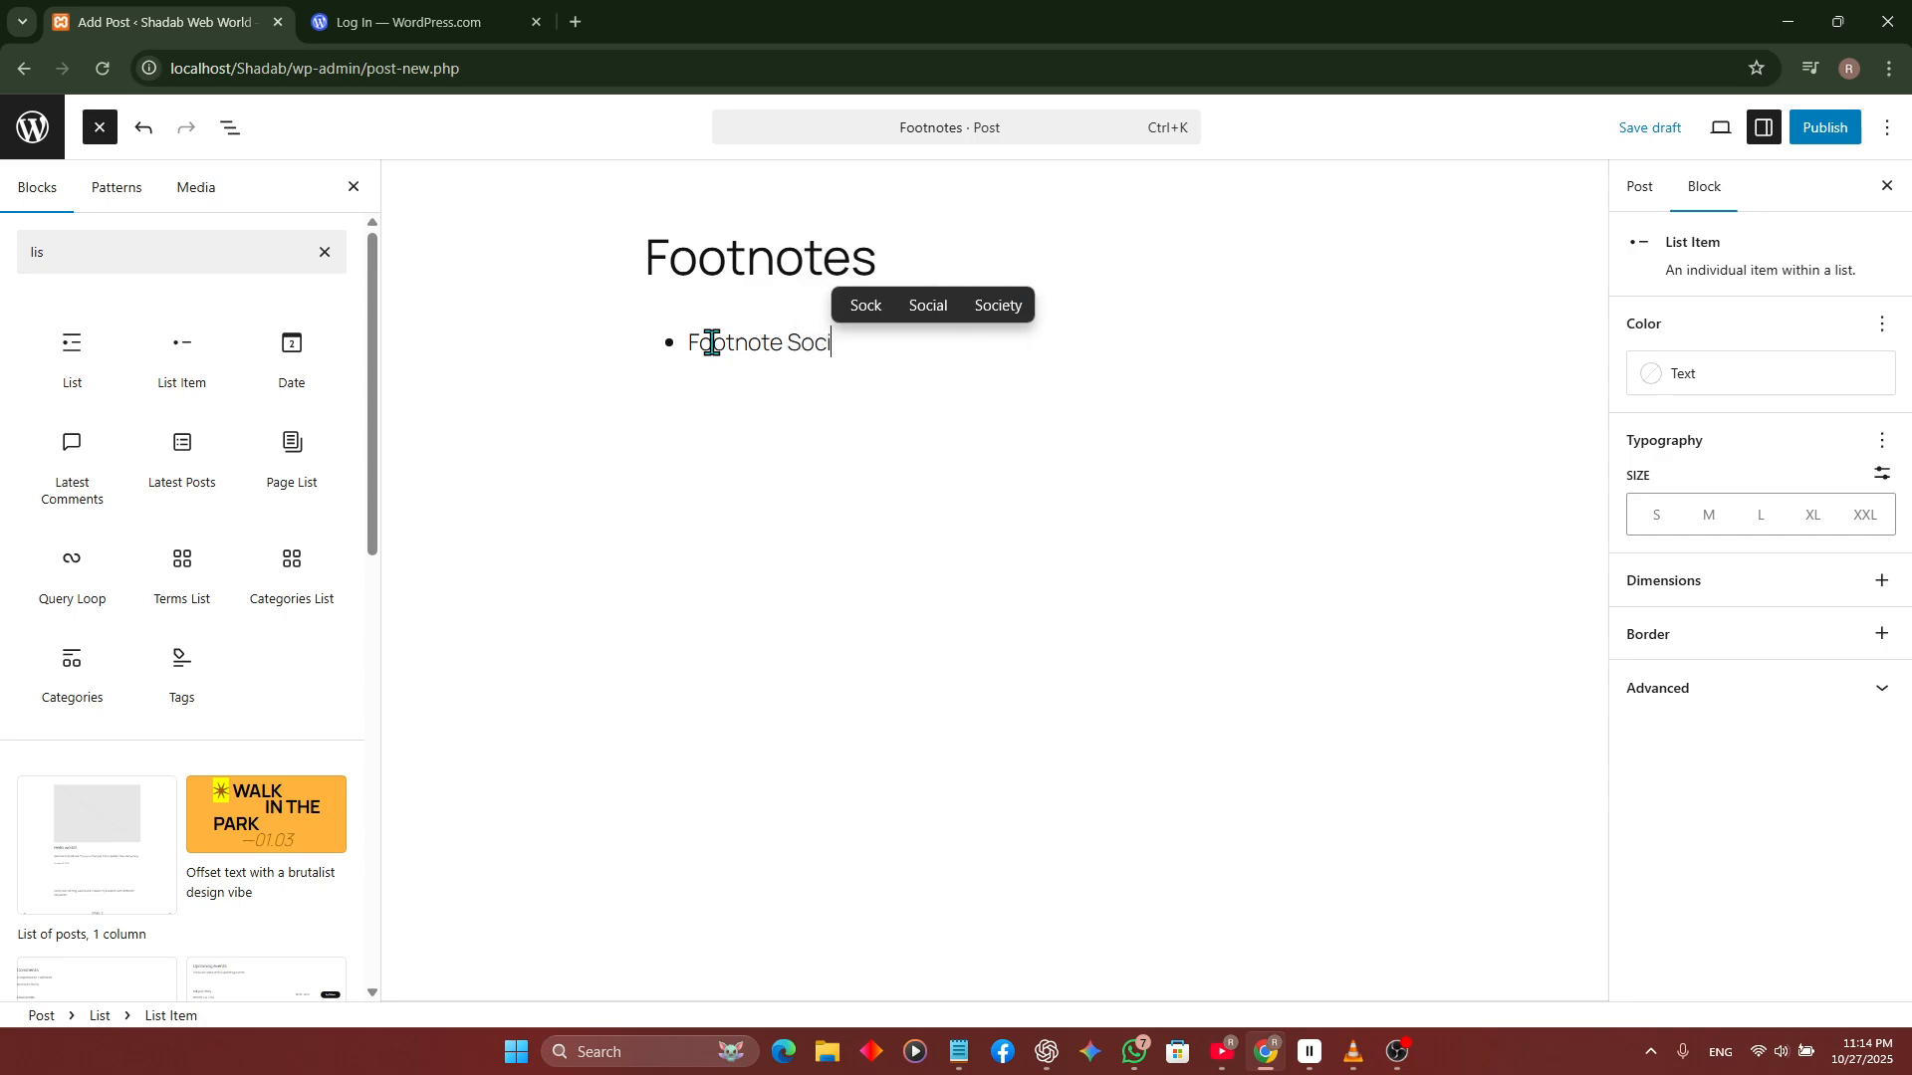
{"action": "type", "text": "al 1"}
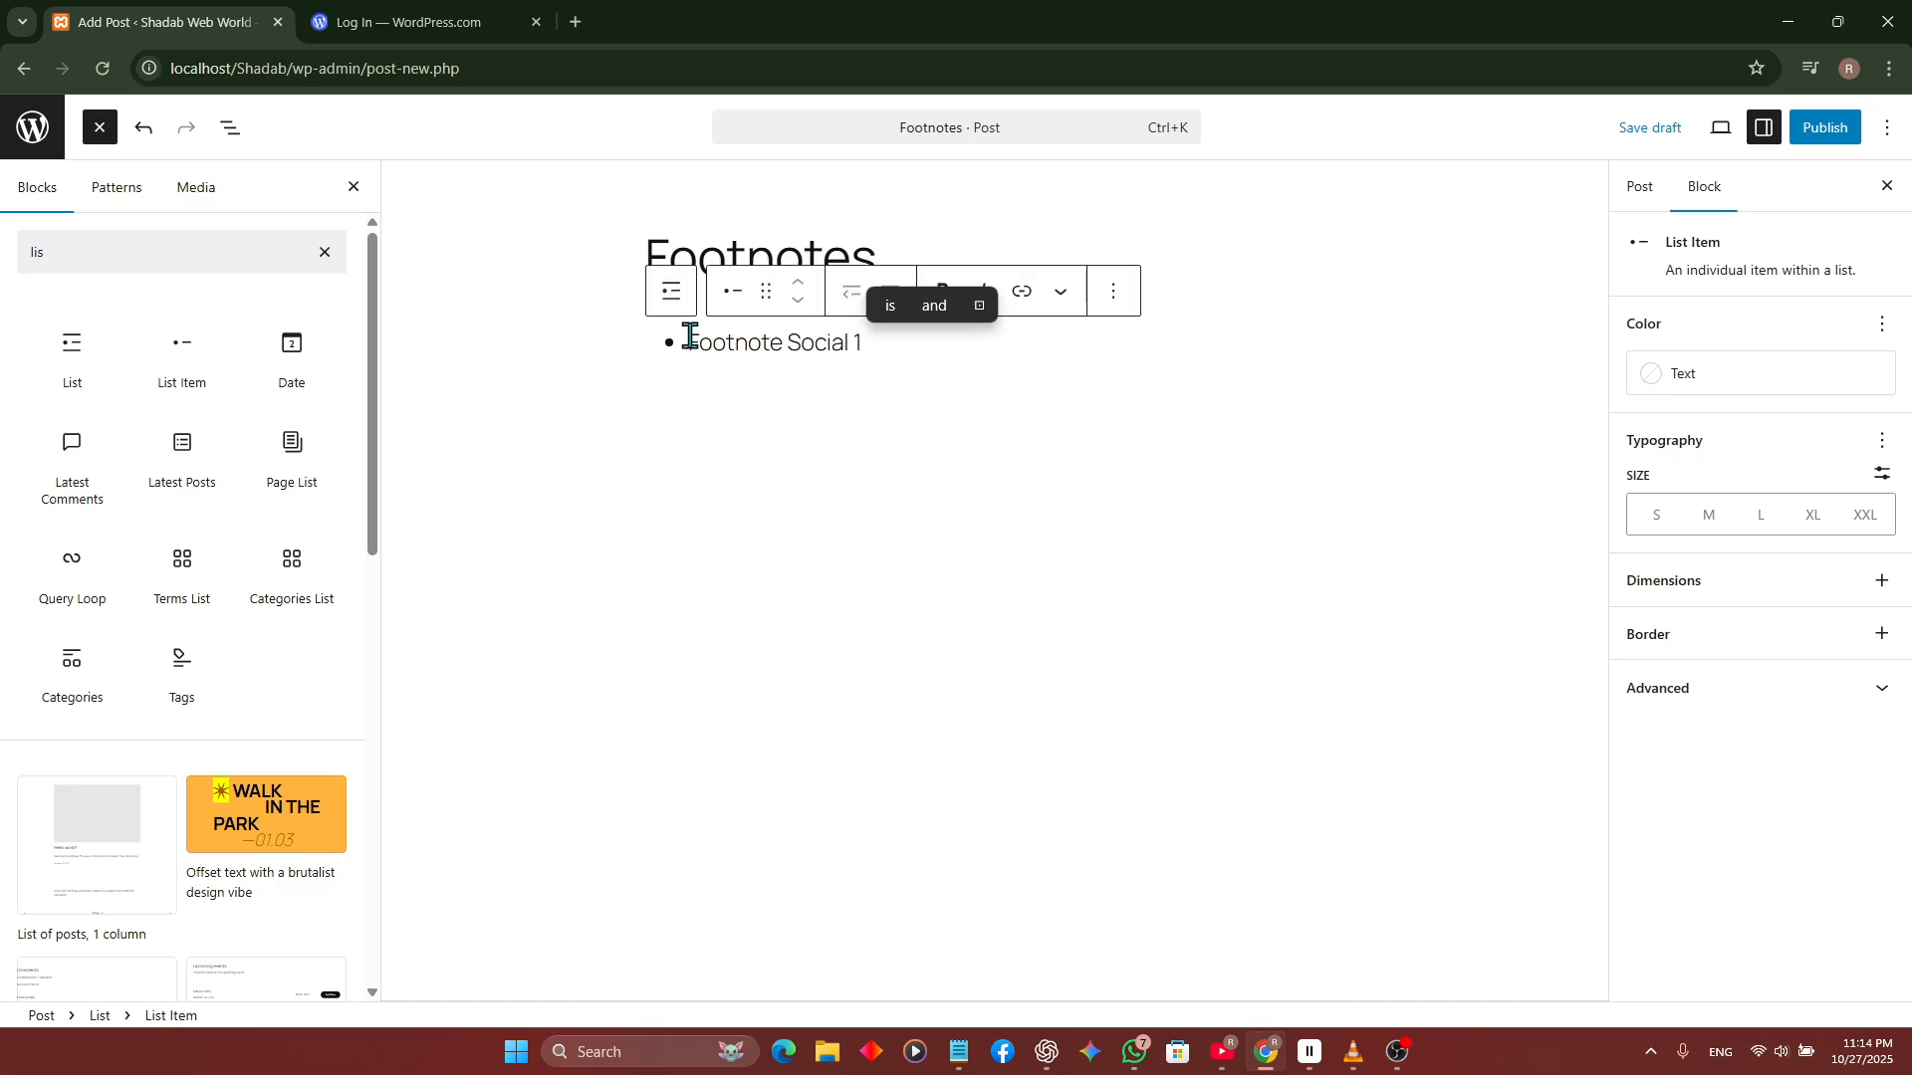
{"action": "left_click", "coordinate": [894, 408]}
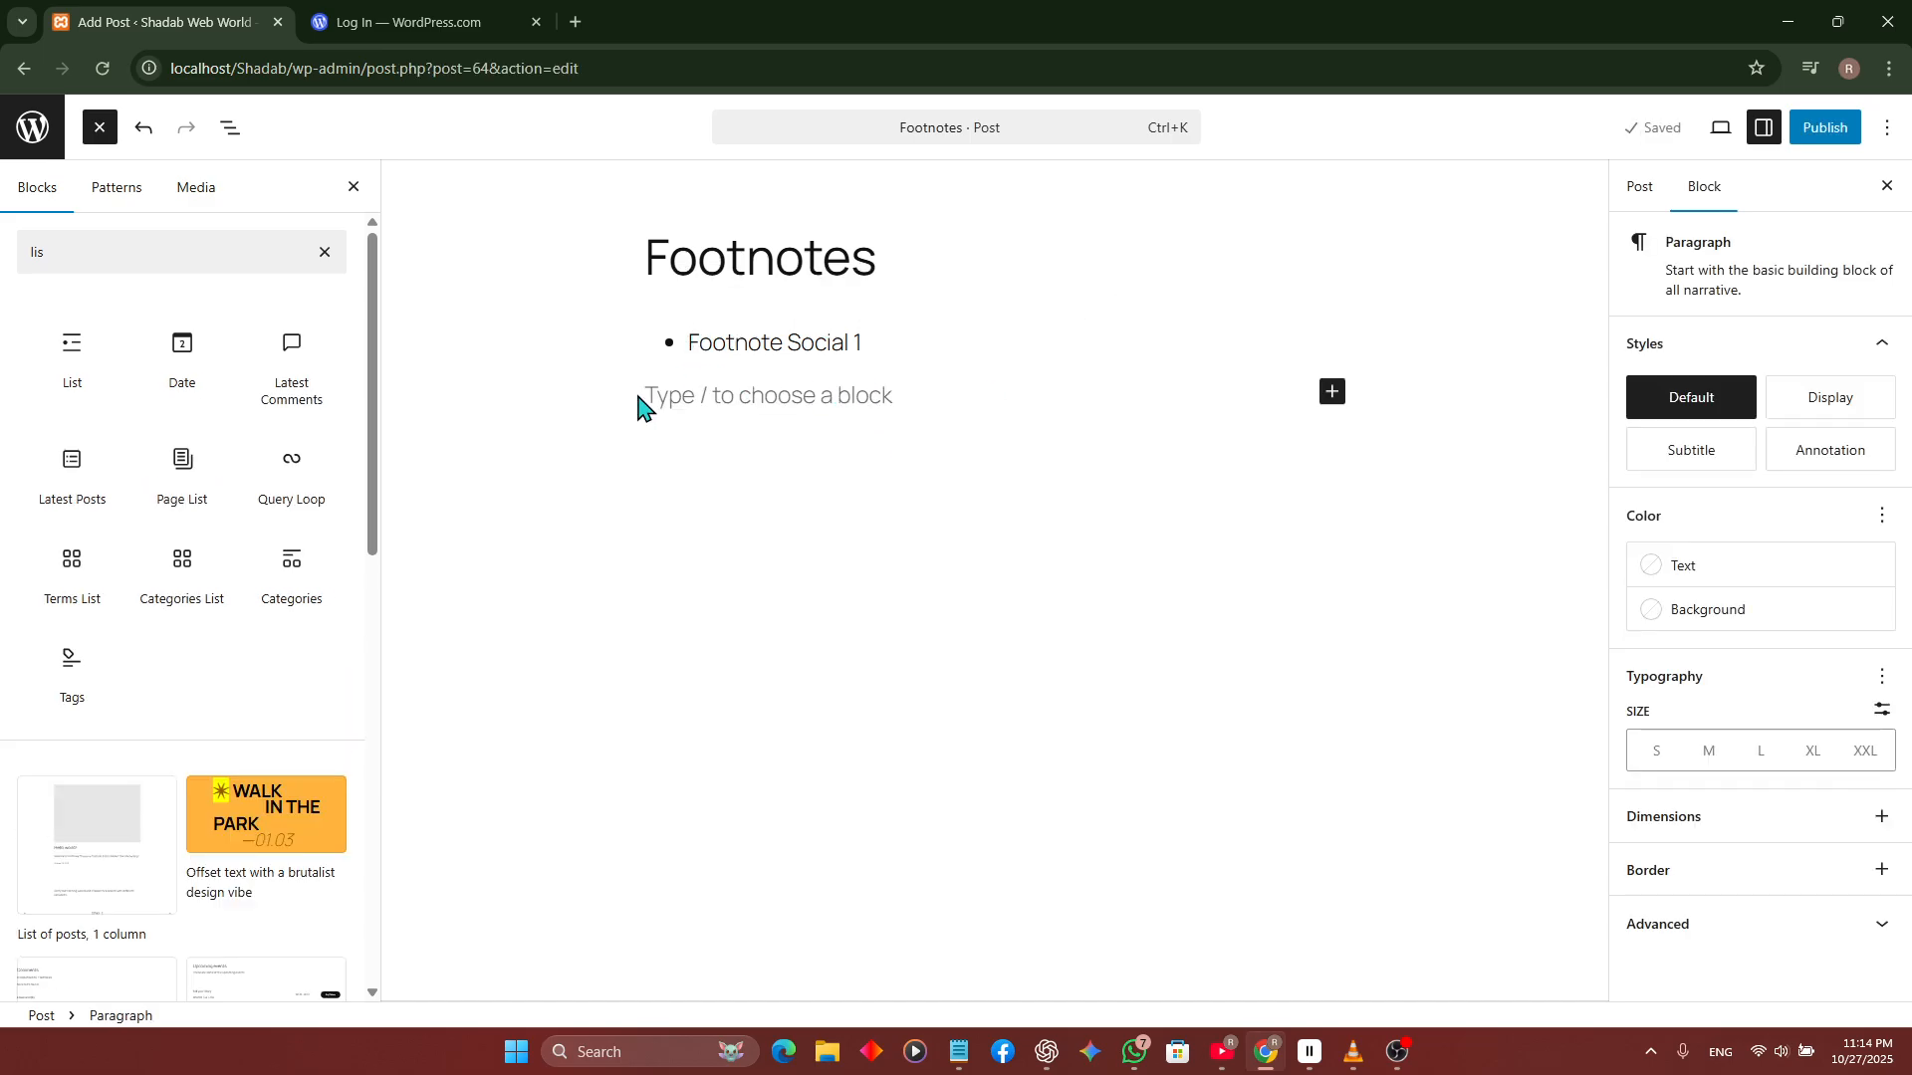
Step: Format the whole list item text "Footnote Social 1" as superscript
{"action": "left_click", "coordinate": [879, 340]}
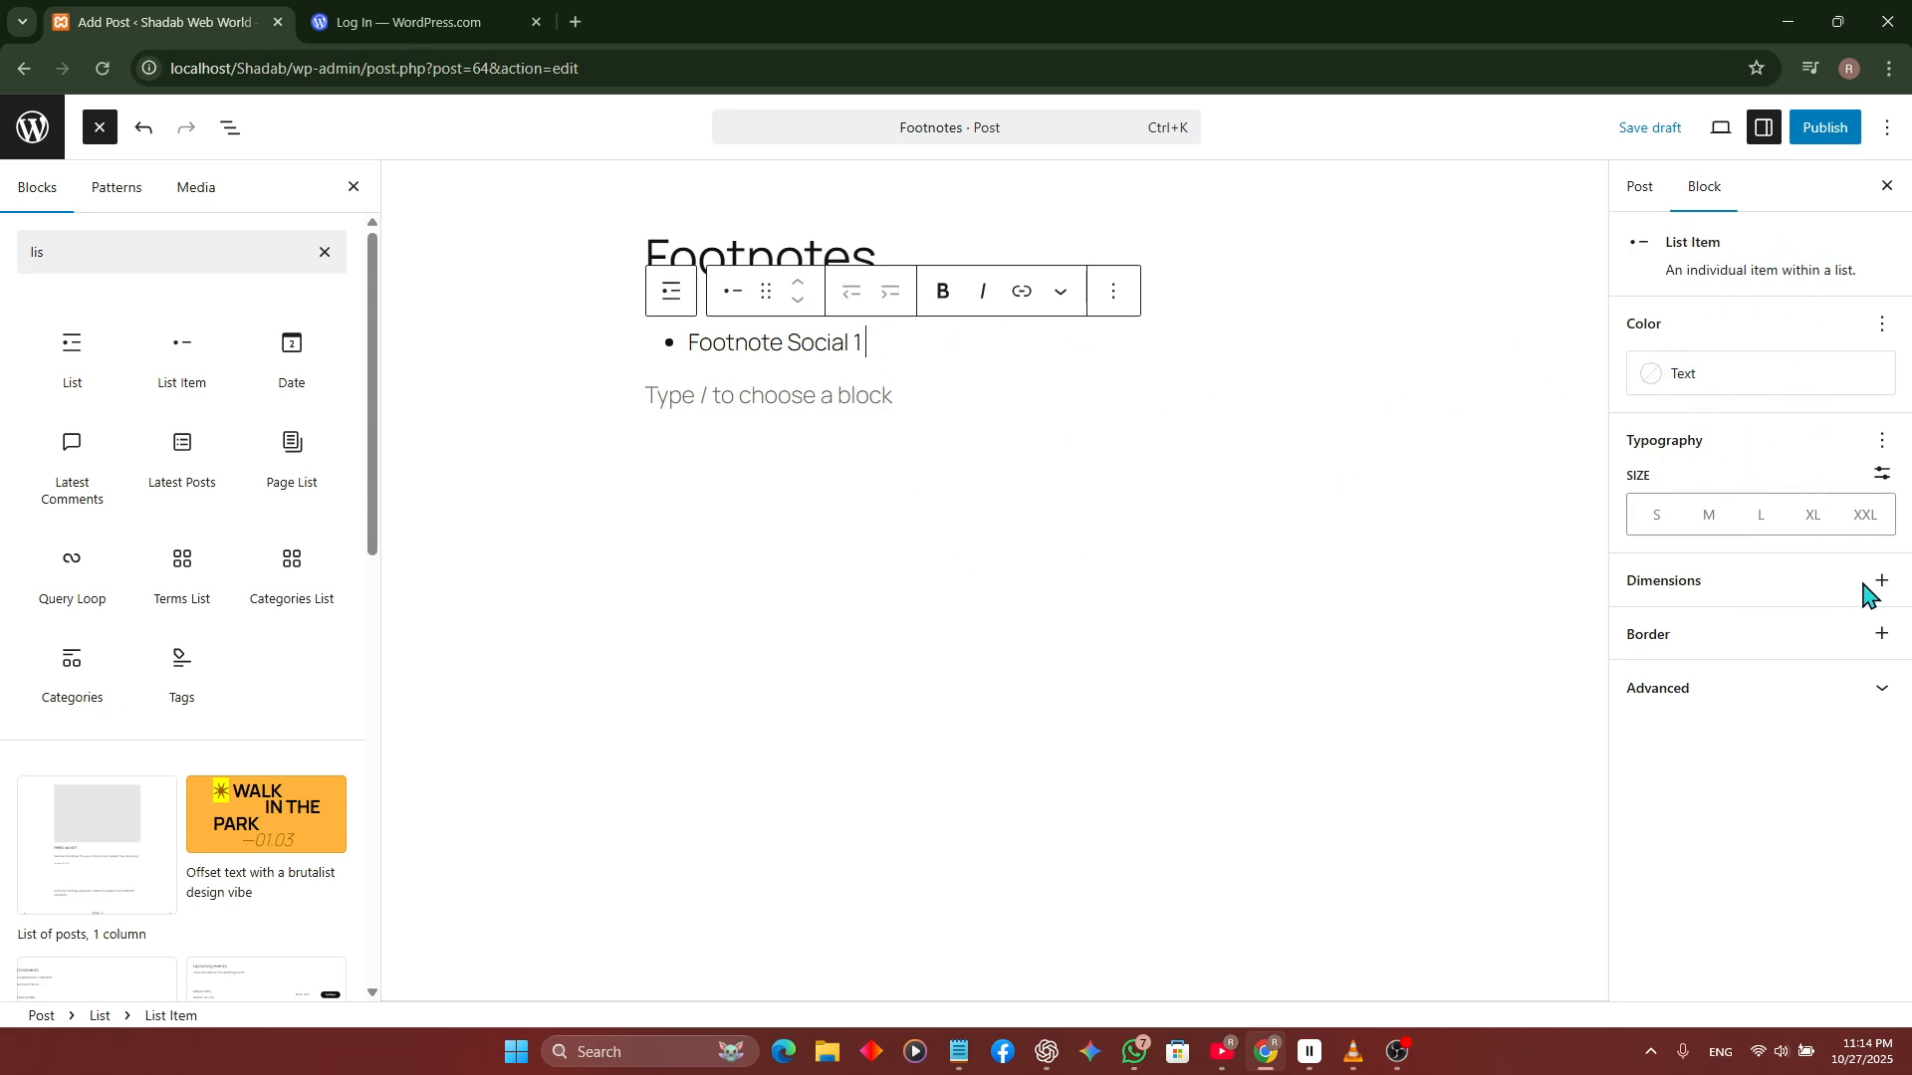
{"action": "left_click", "coordinate": [1063, 293]}
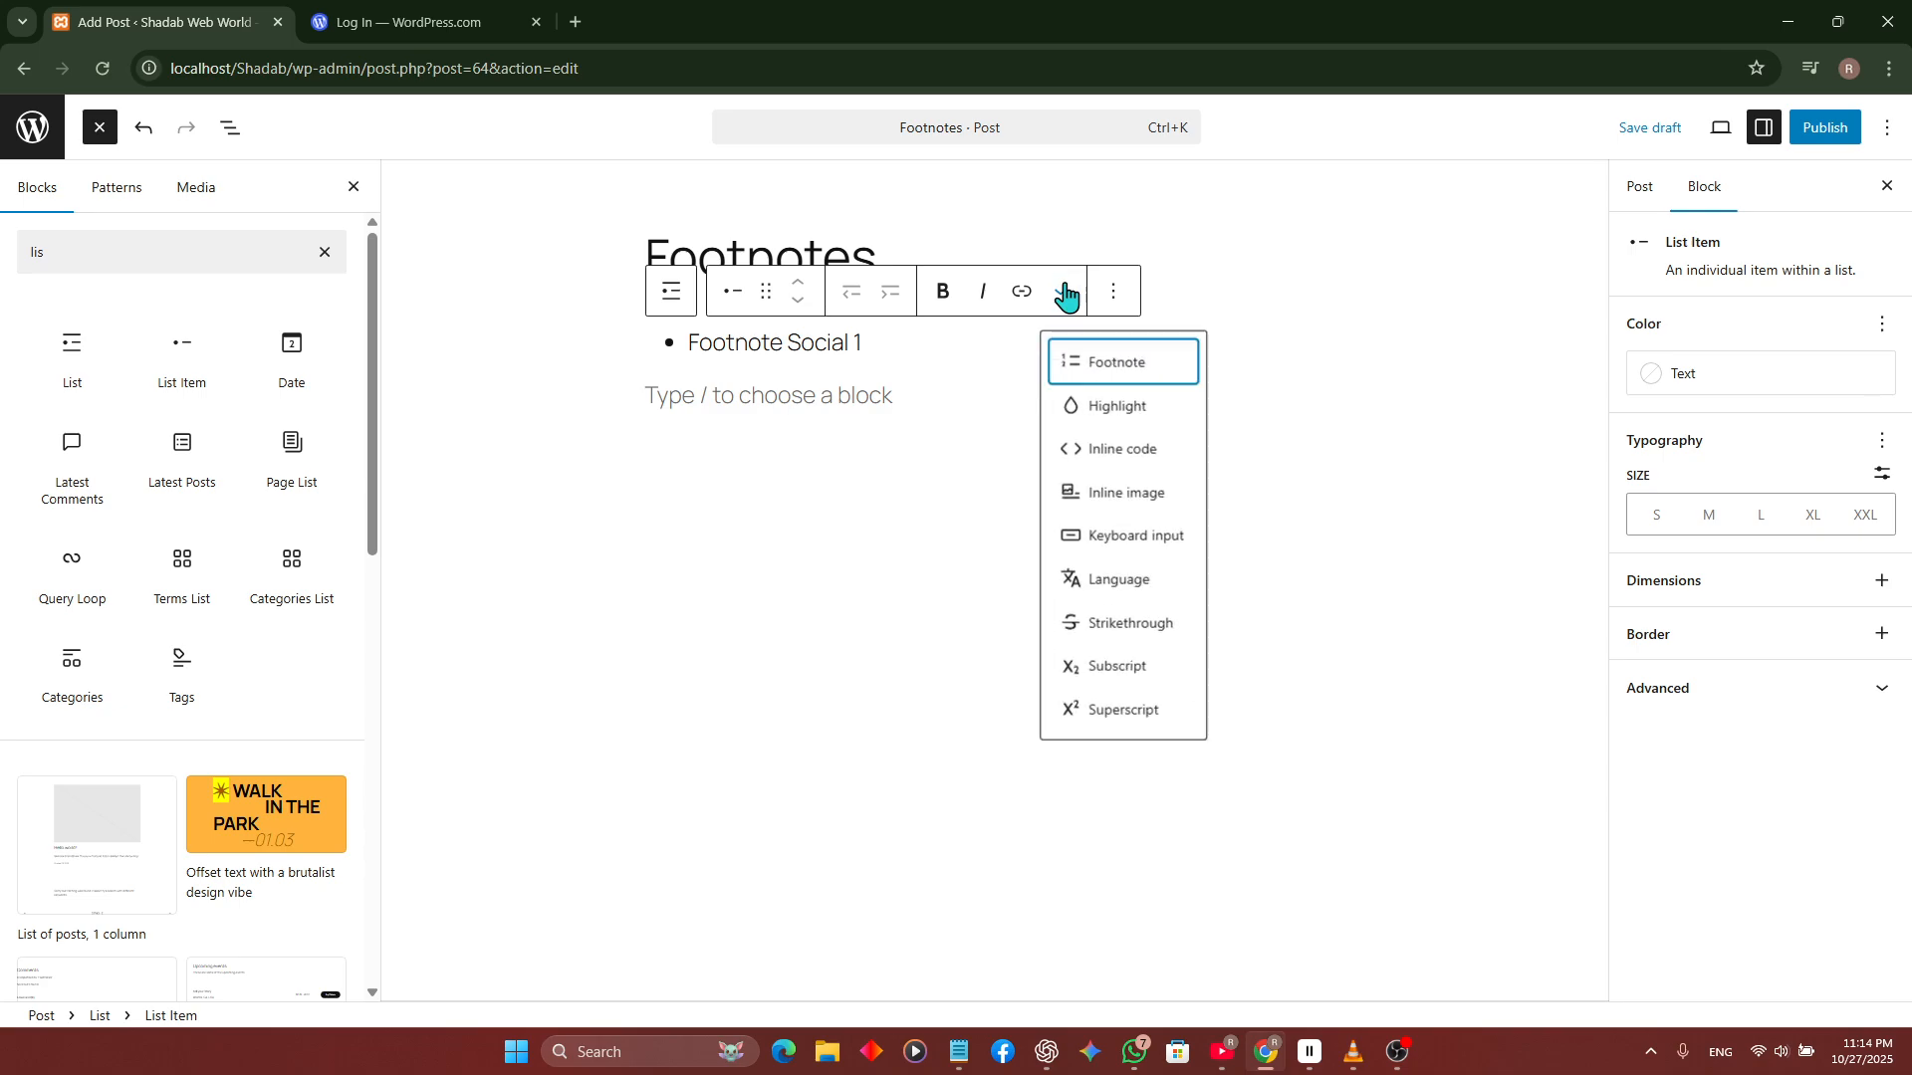
{"action": "left_click", "coordinate": [1123, 710]}
{"action": "left_click_drag", "start_coordinate": [868, 342], "coordinate": [670, 355]}
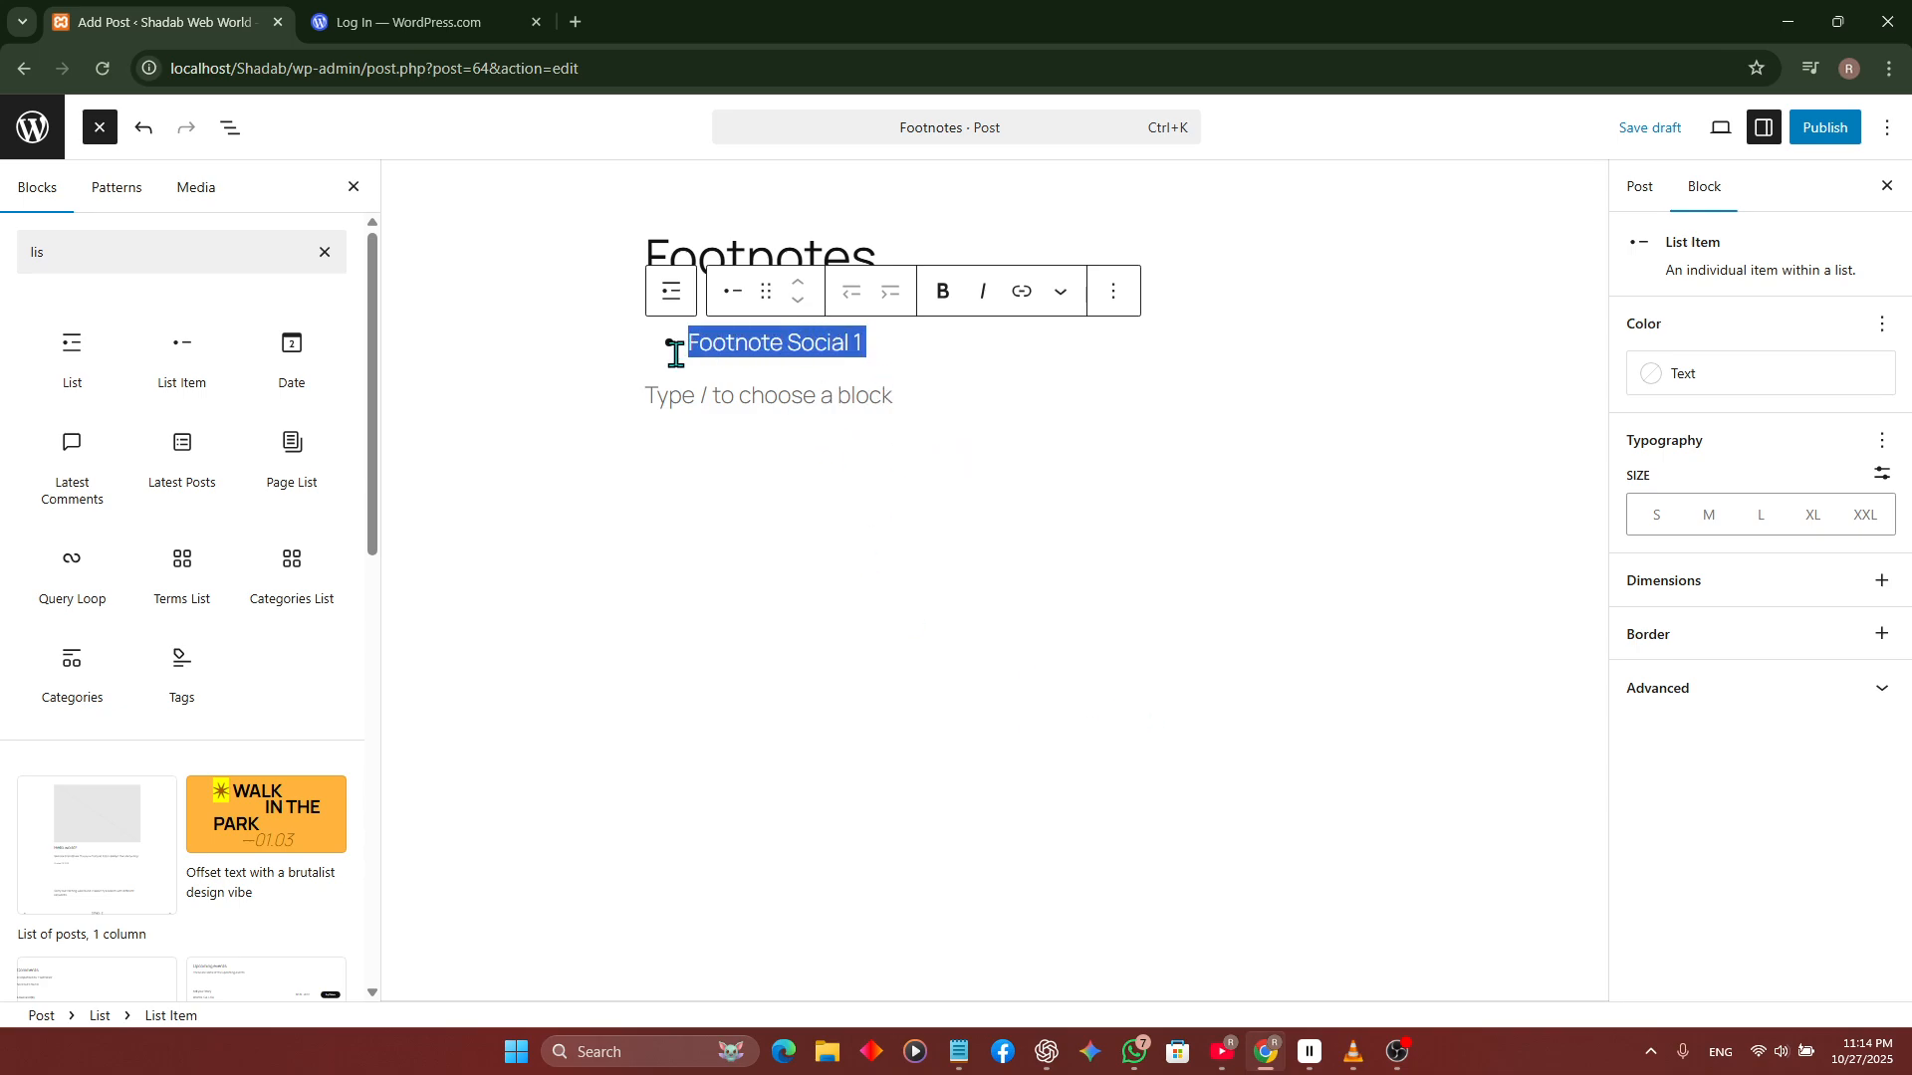
{"action": "left_click", "coordinate": [1074, 299]}
{"action": "left_click", "coordinate": [1086, 713]}
{"action": "left_click", "coordinate": [928, 395]}
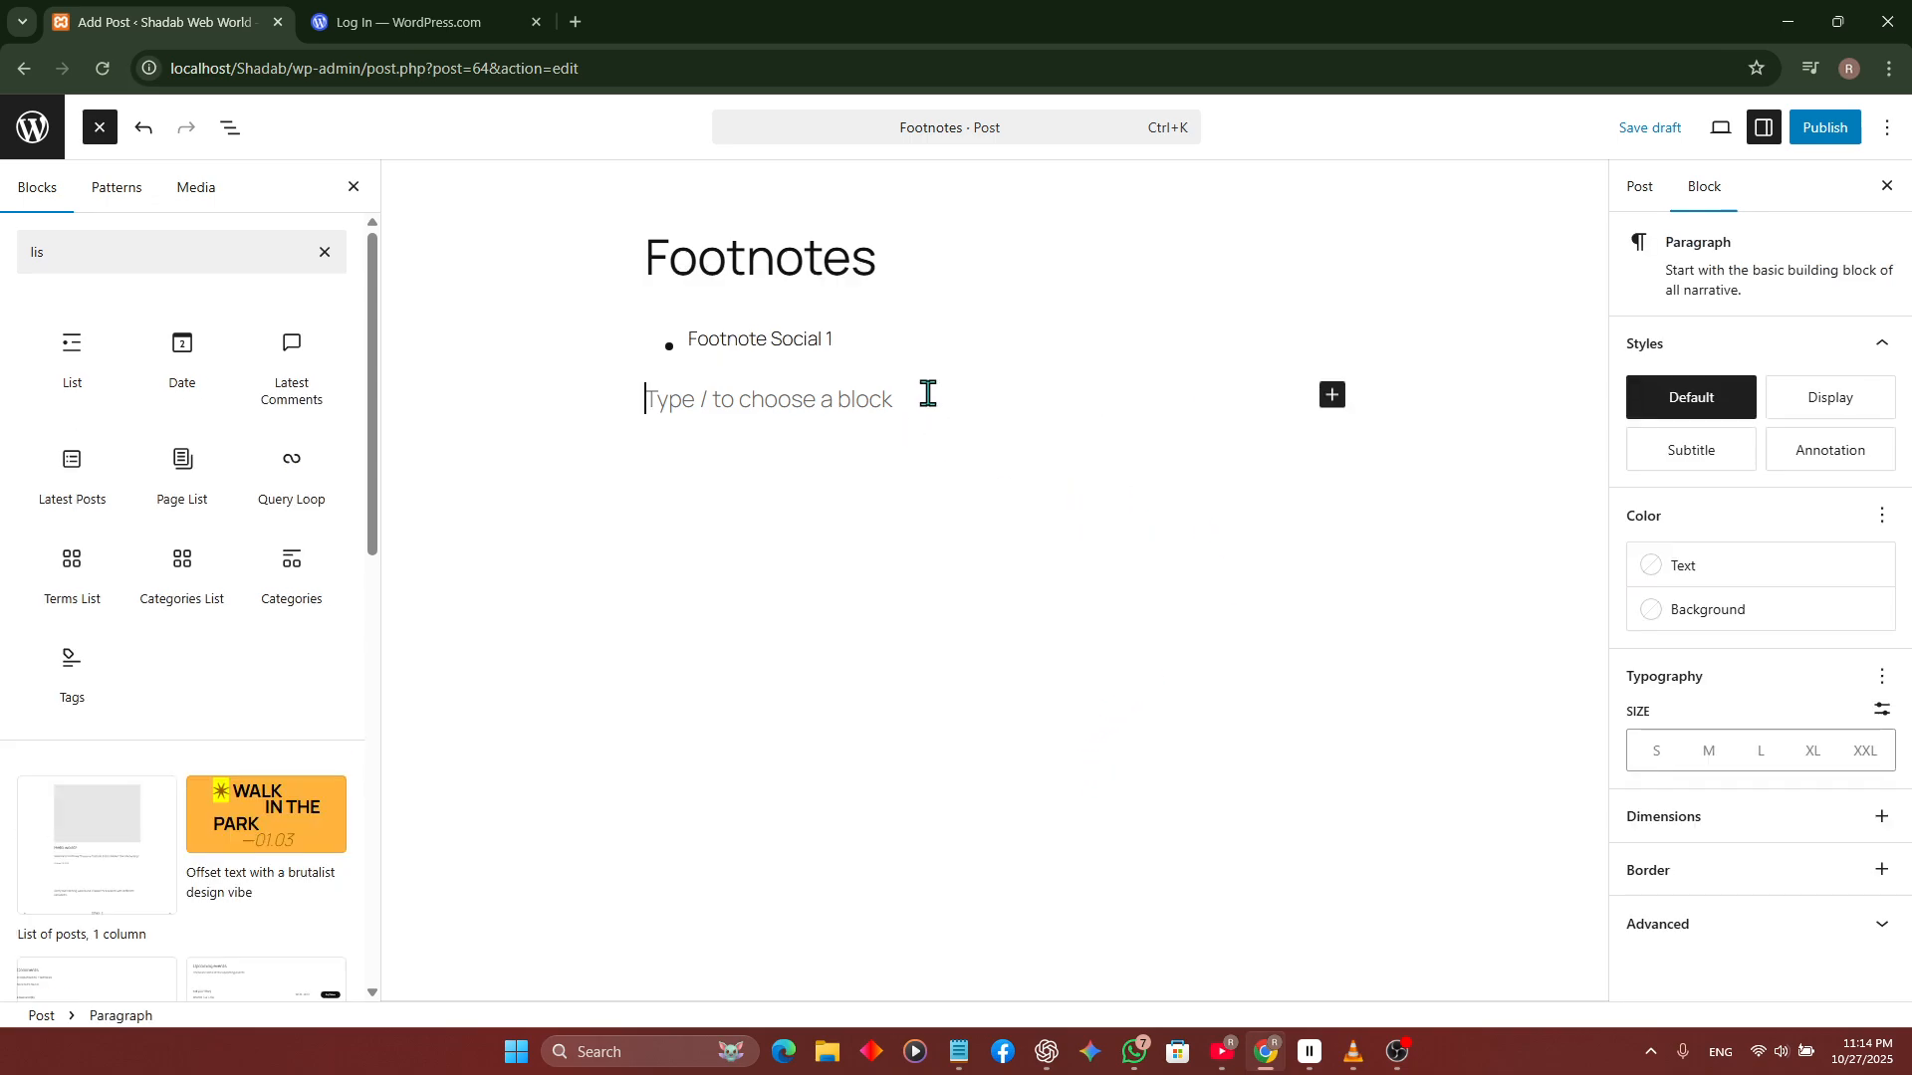
Step: Add an internal link to #footnote1 in the list item "Footnote Social 1"
{"action": "triple_click", "coordinate": [802, 338]}
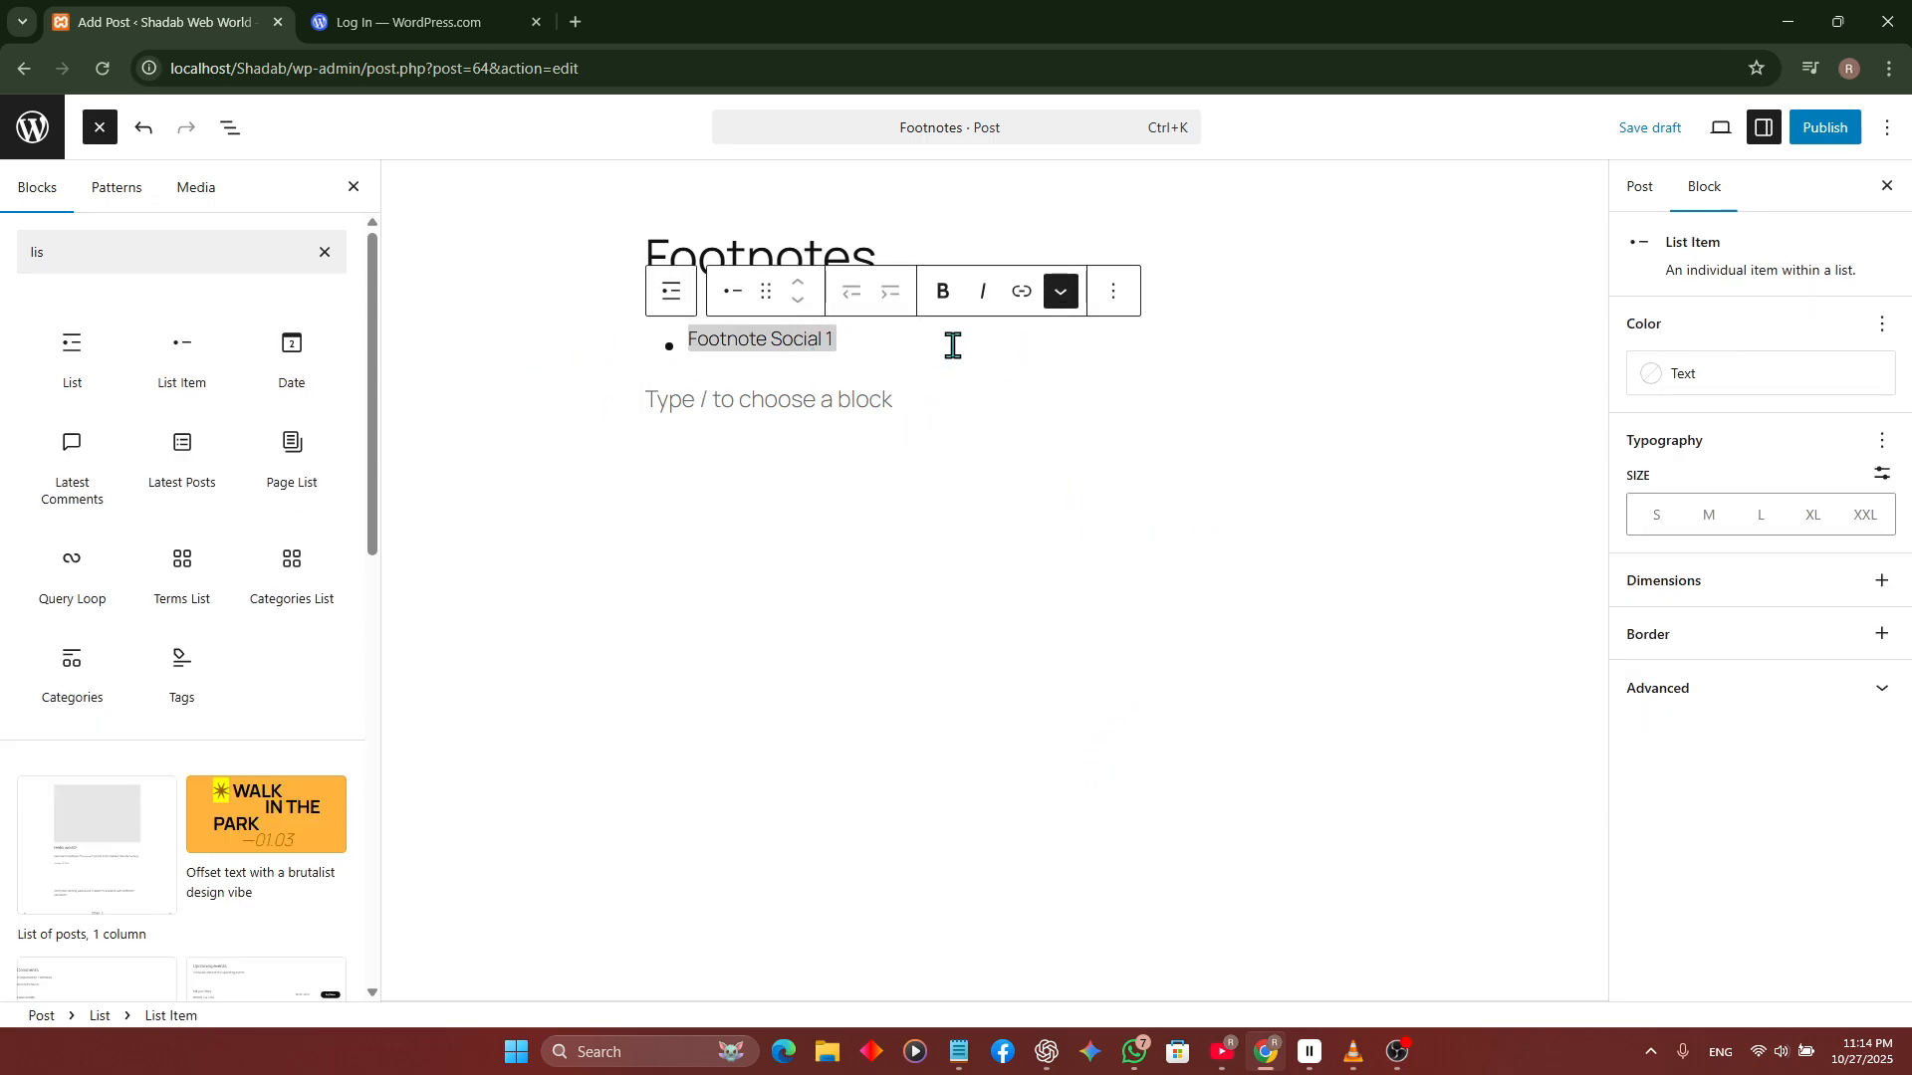
{"action": "left_click", "coordinate": [1020, 291]}
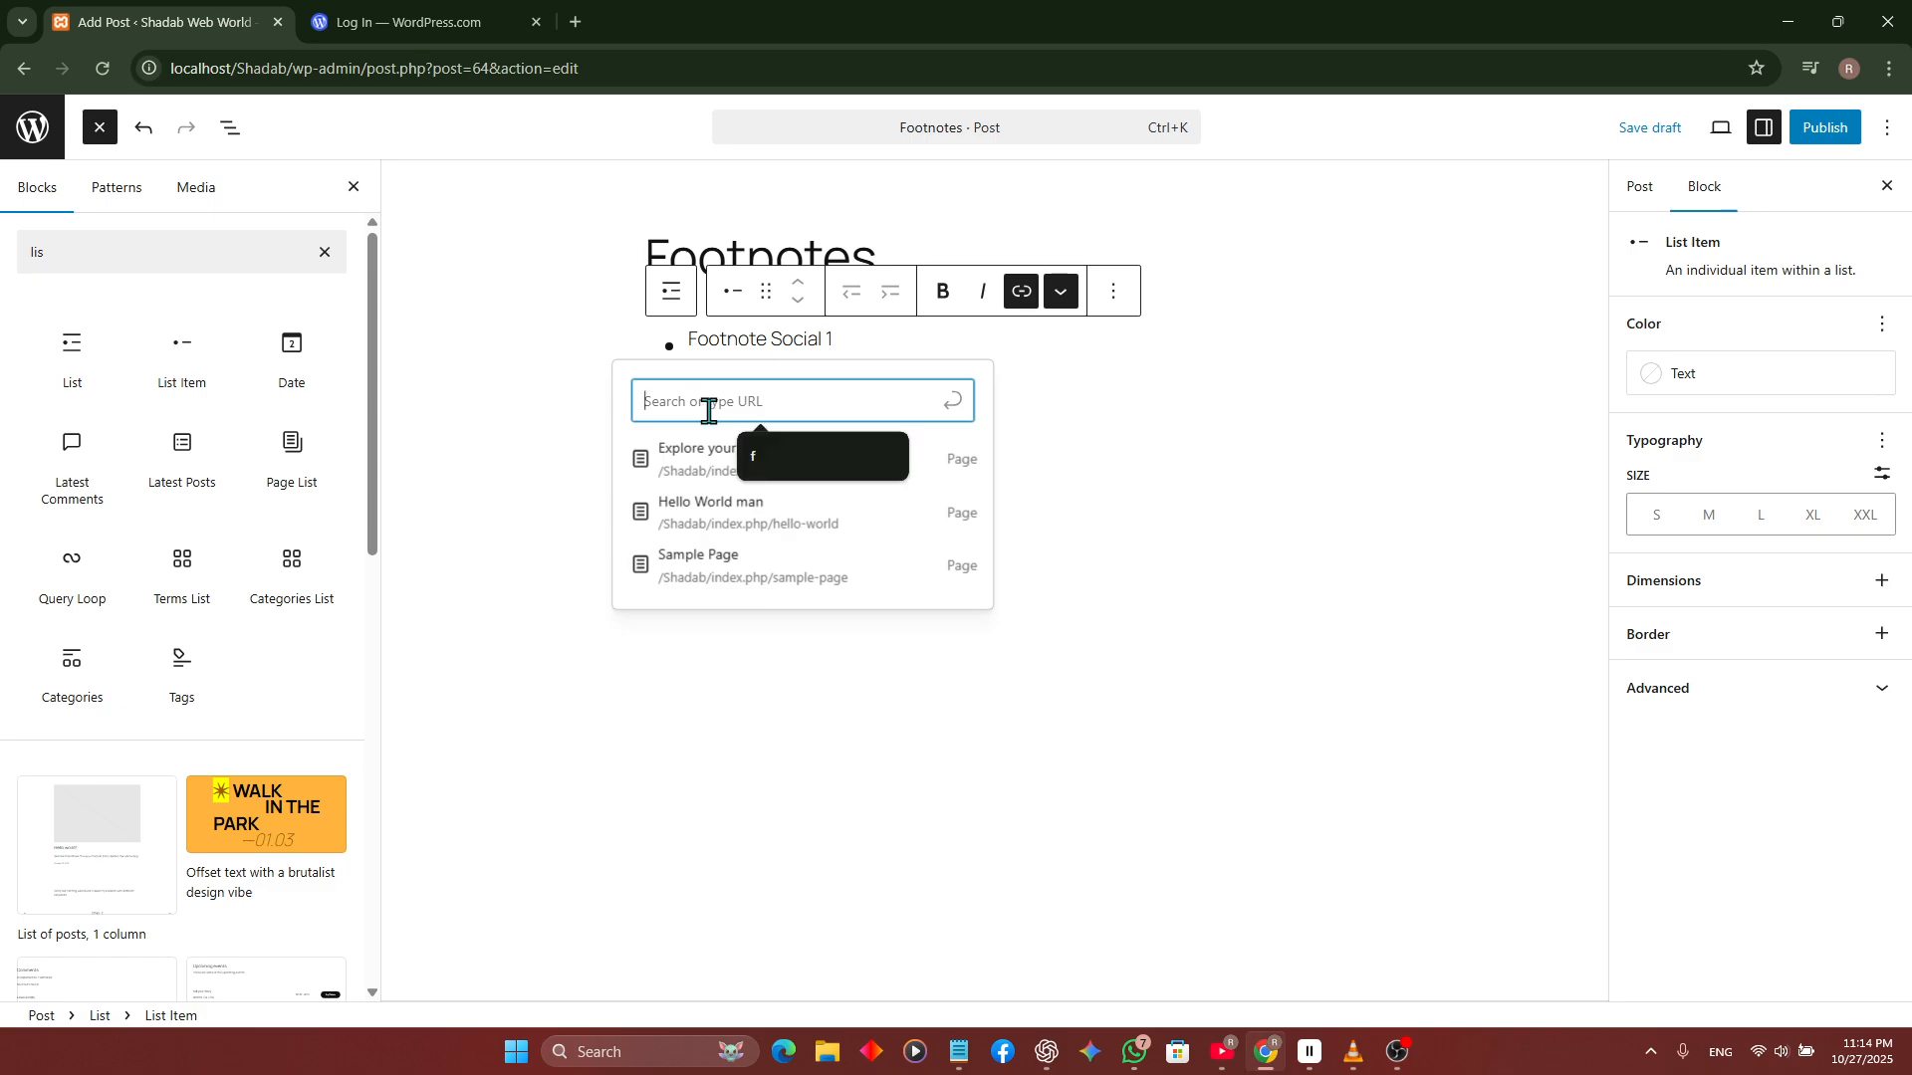
{"action": "type", "text": "foo"}
{"action": "key", "text": "BackSpace"}
{"action": "key", "text": "BackSpace"}
{"action": "key", "text": "BackSpace"}
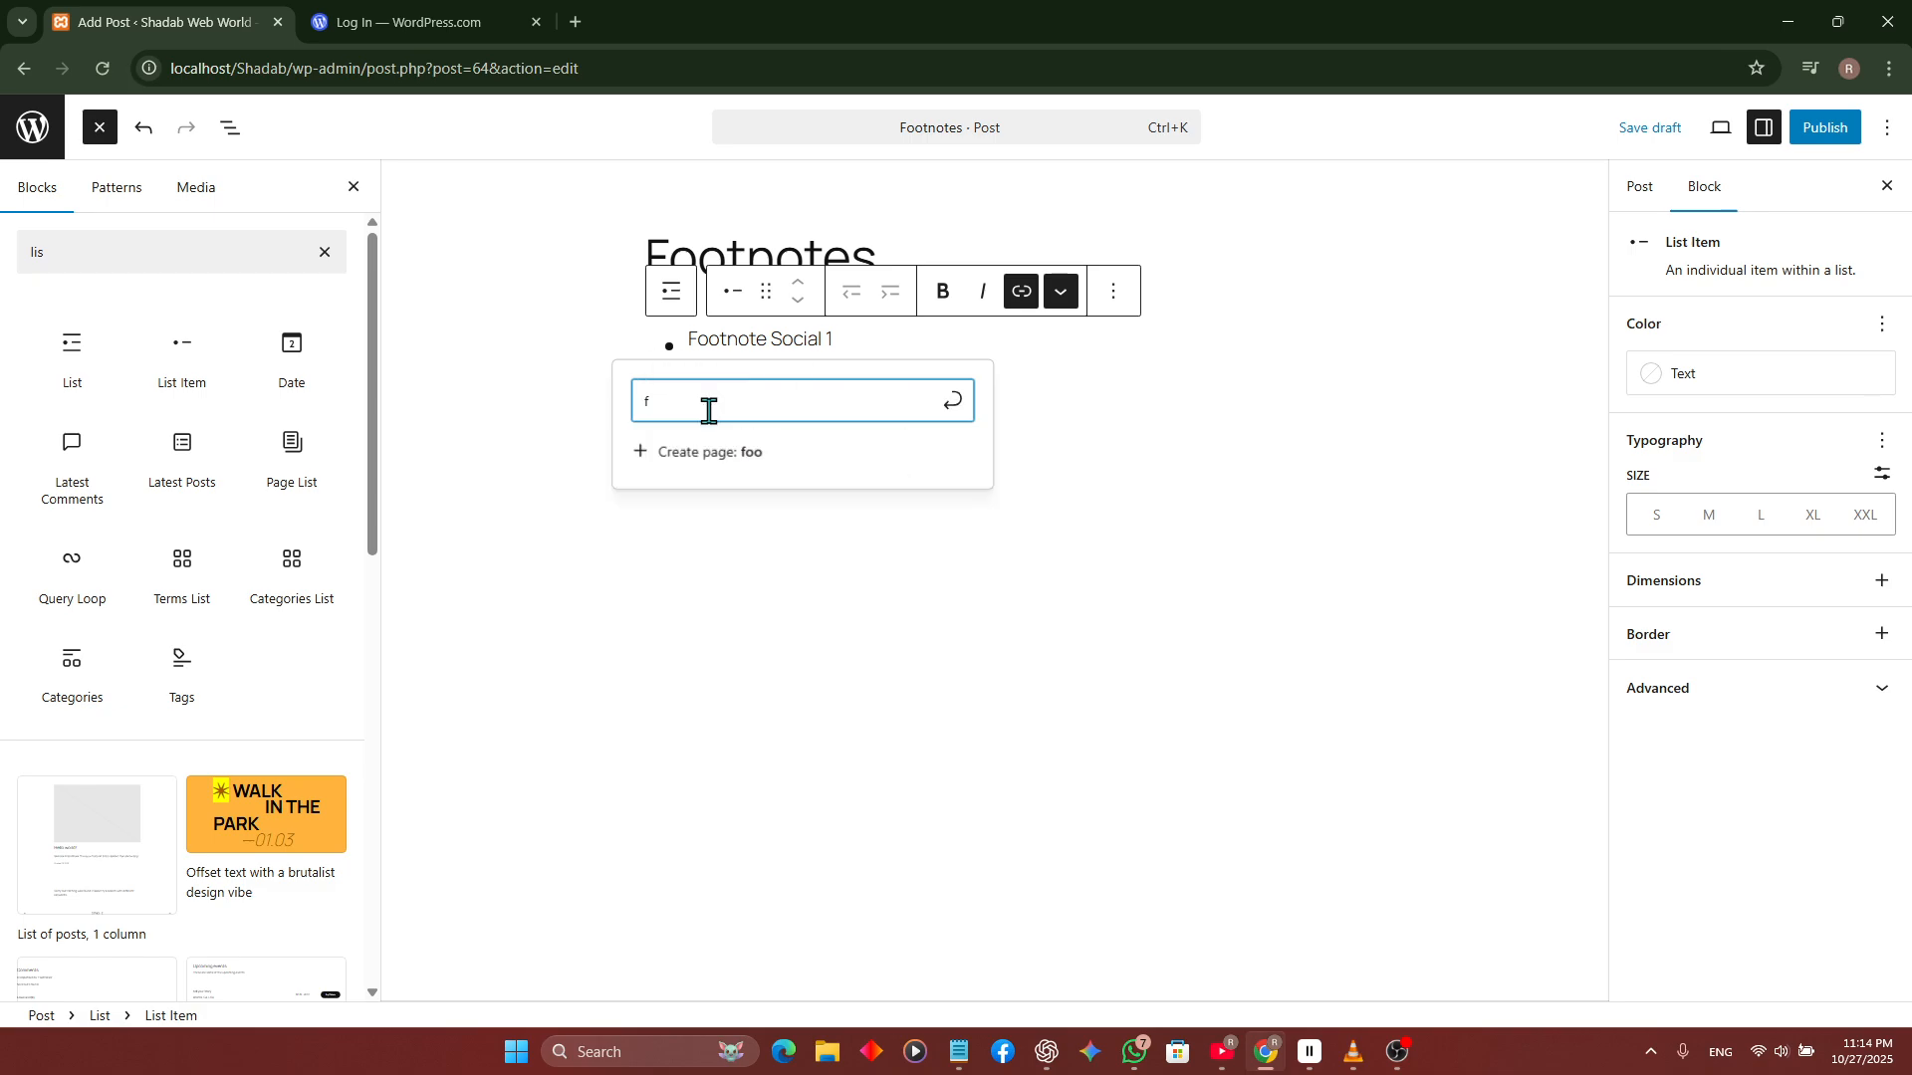
{"action": "type", "text": "#foo"}
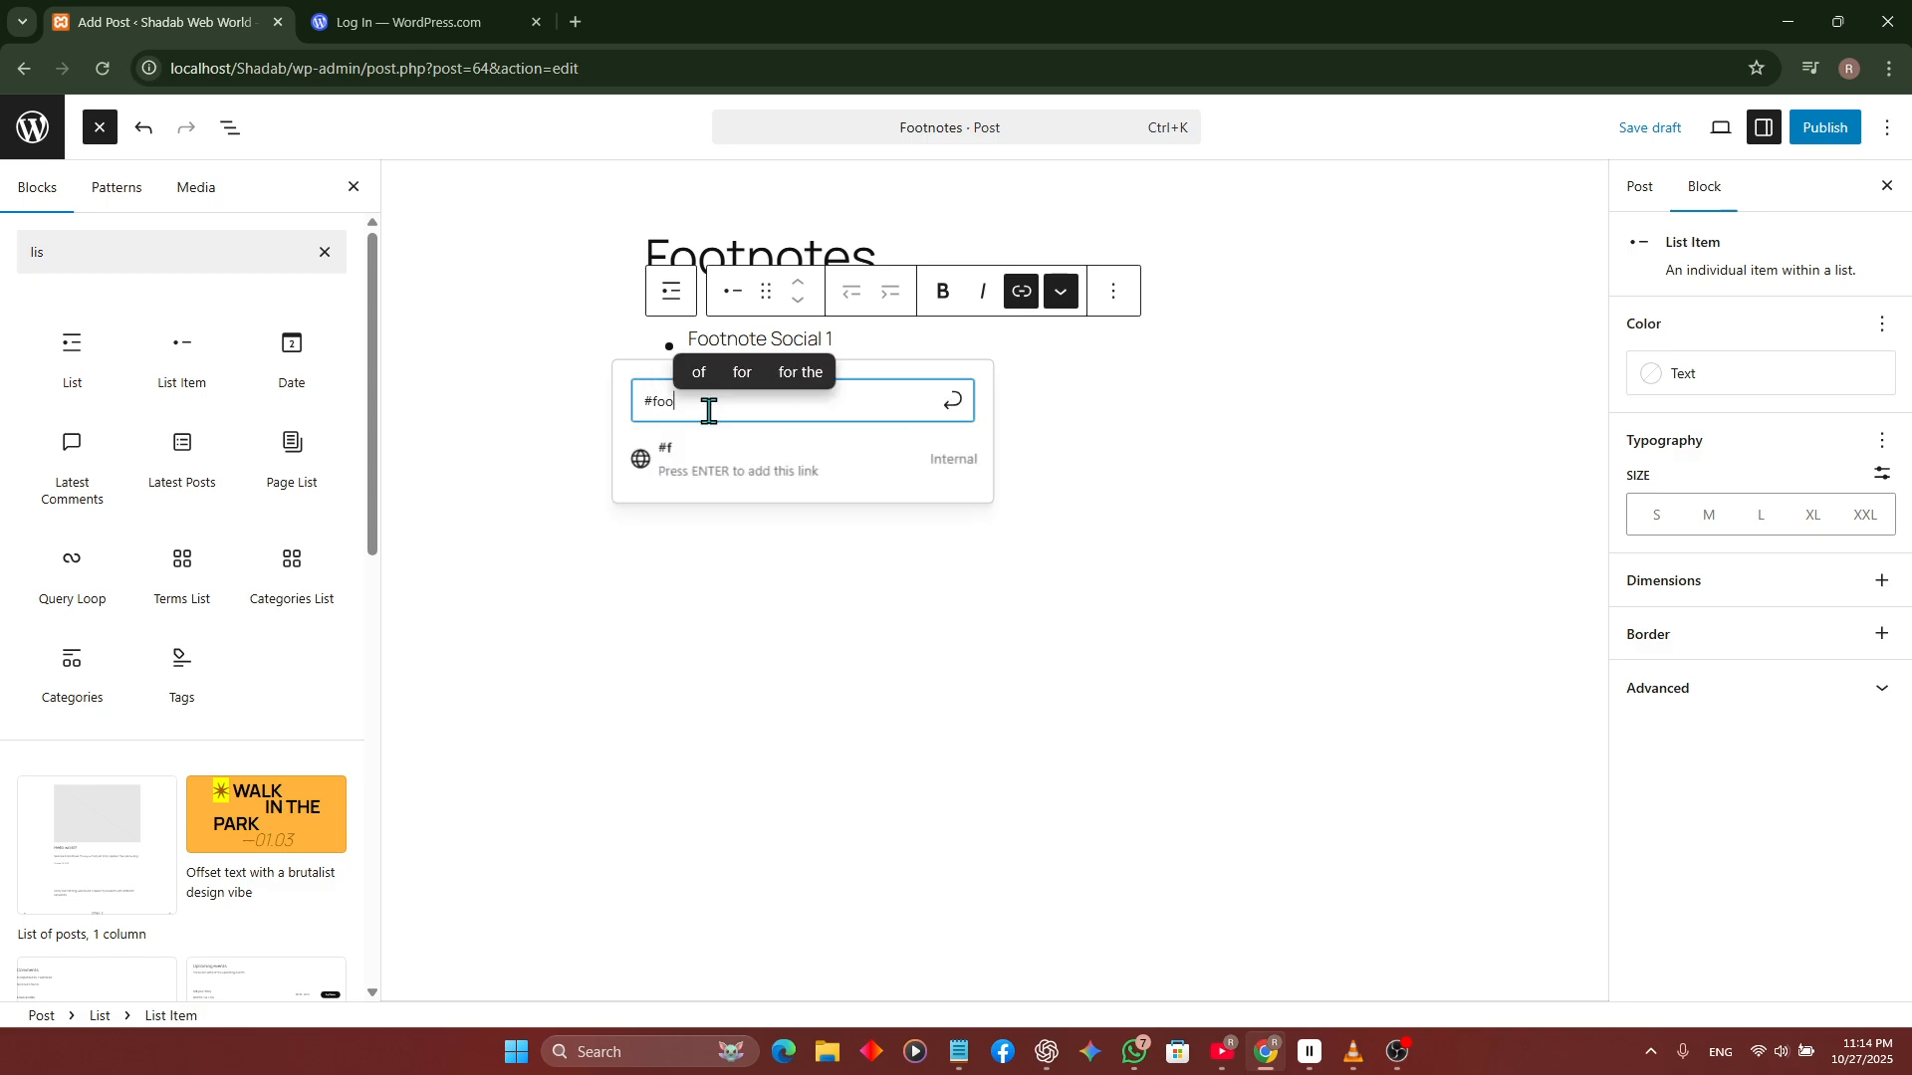
{"action": "type", "text": "tnote 1"}
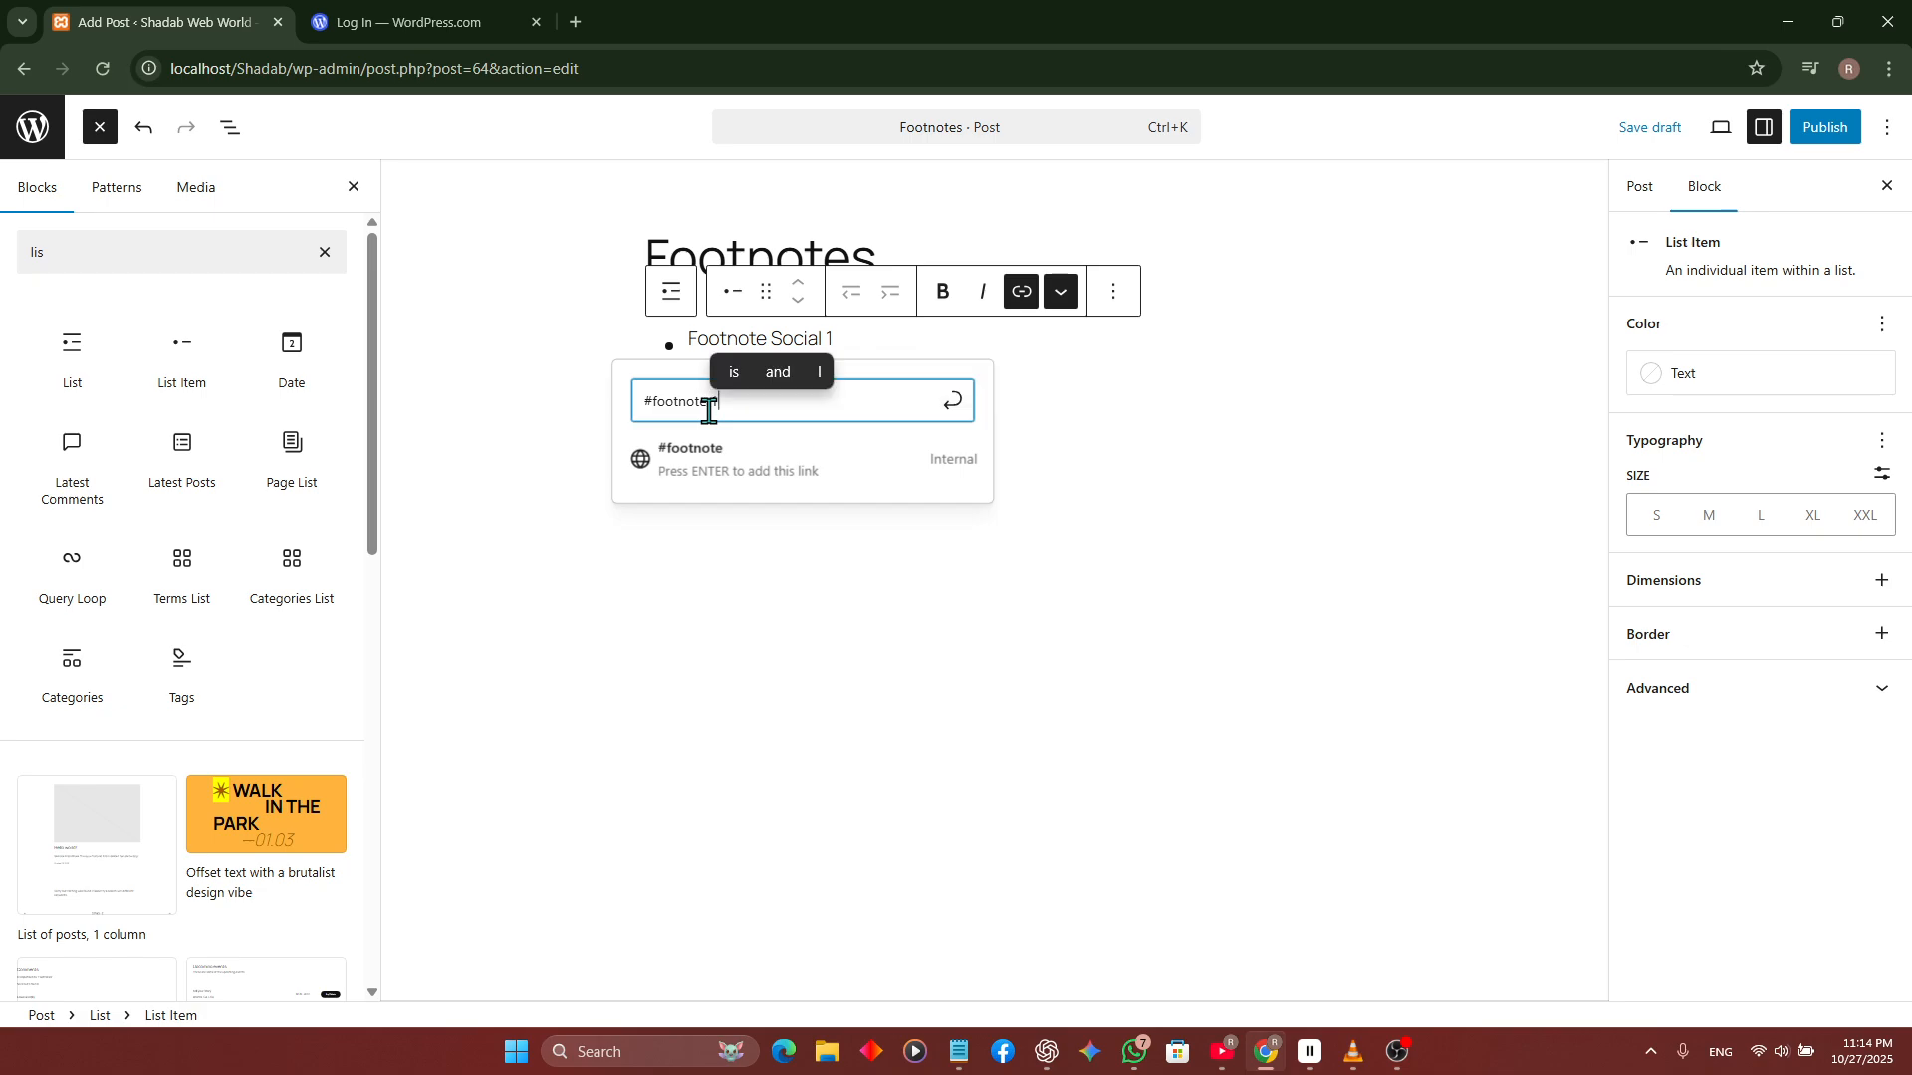
{"action": "left_click", "coordinate": [786, 485]}
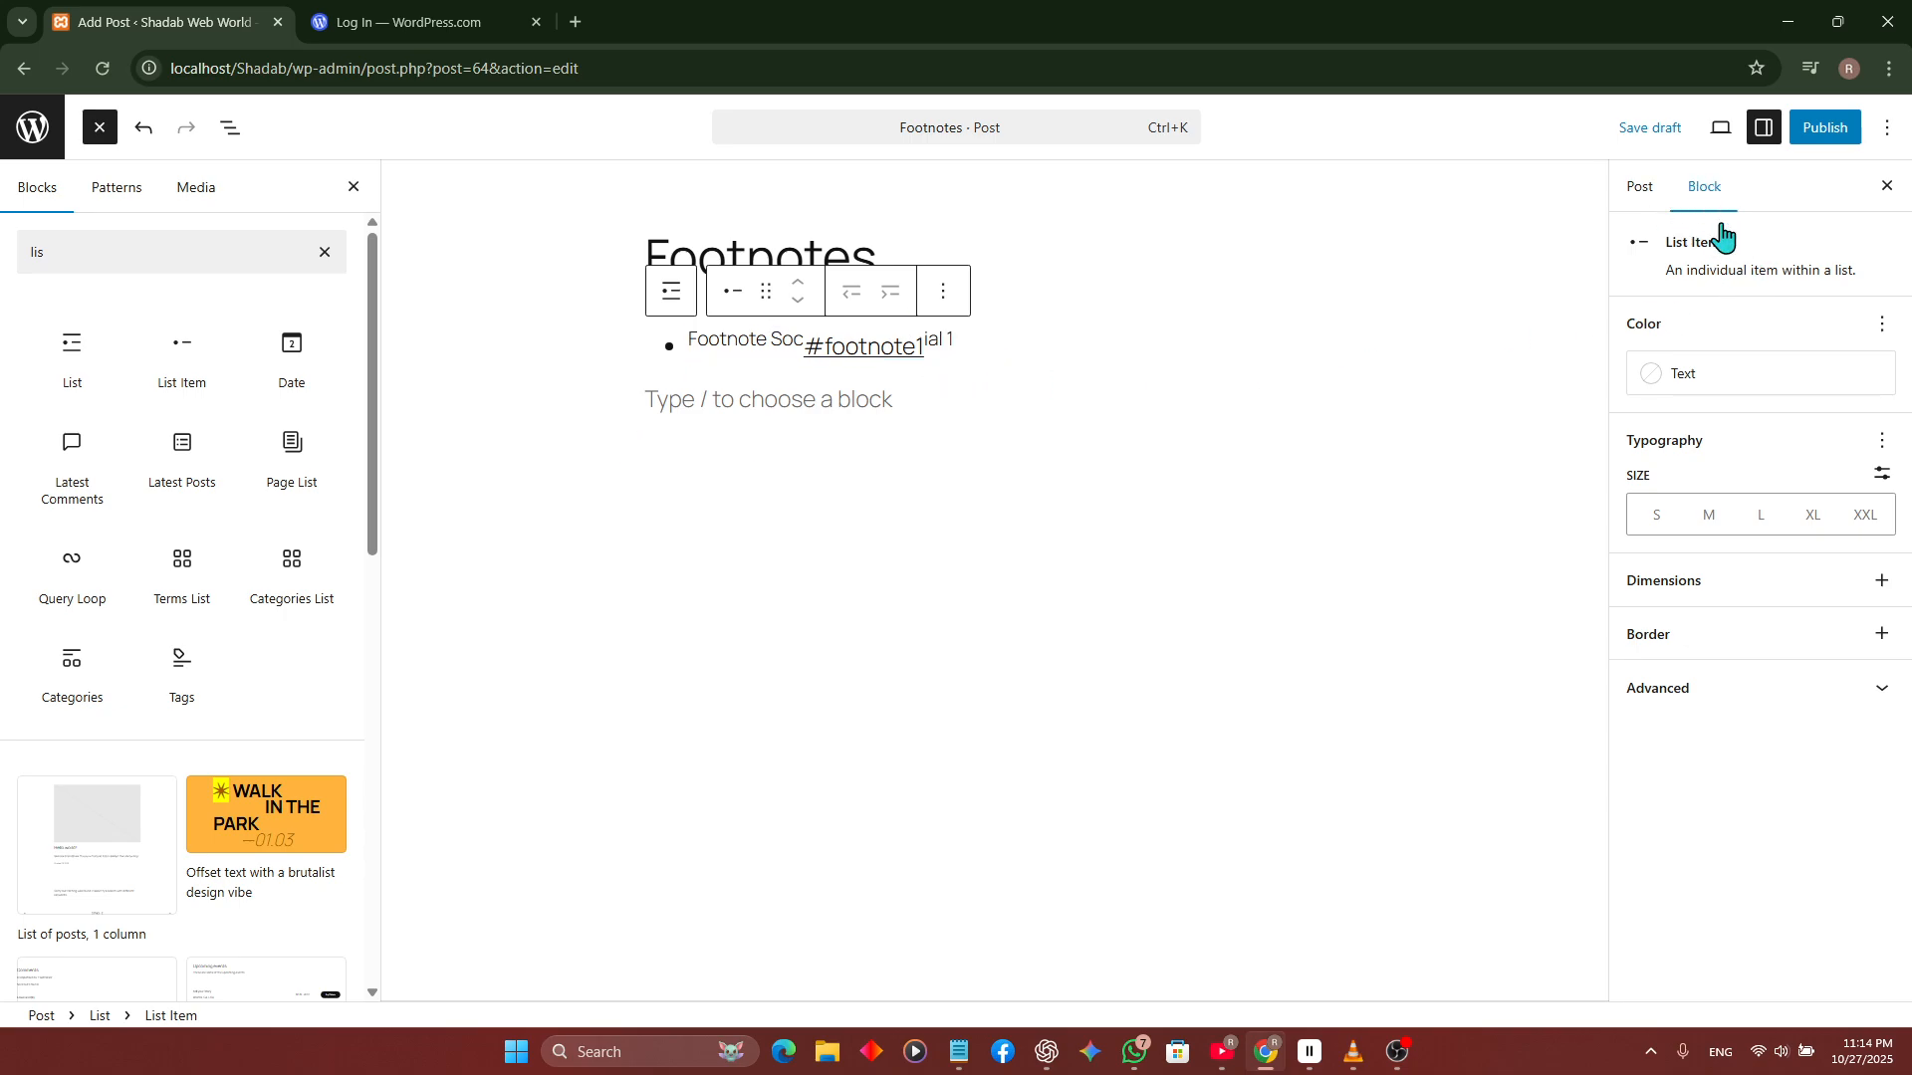
Step: Set the HTML anchor of the list item "Footnote Social 1" to footnote1
{"action": "left_click", "coordinate": [1843, 702]}
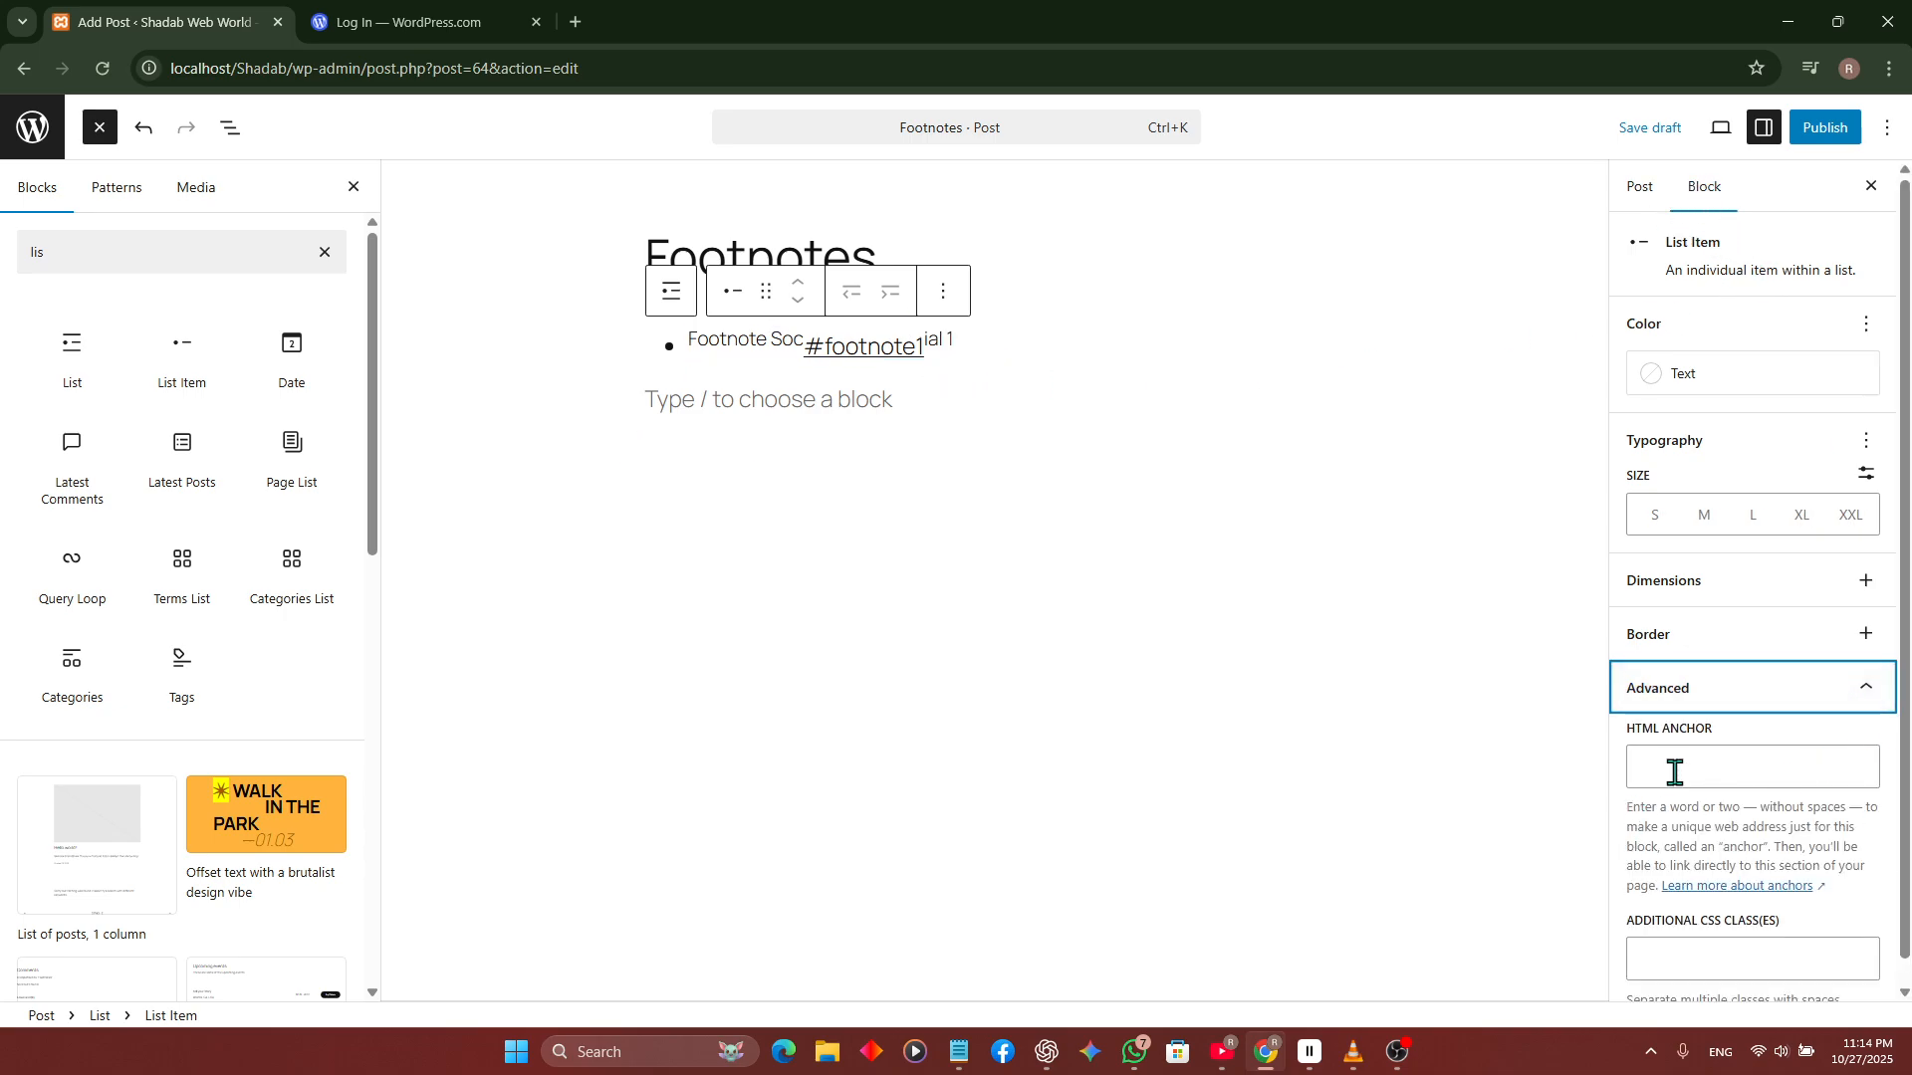
{"action": "left_click", "coordinate": [1675, 773]}
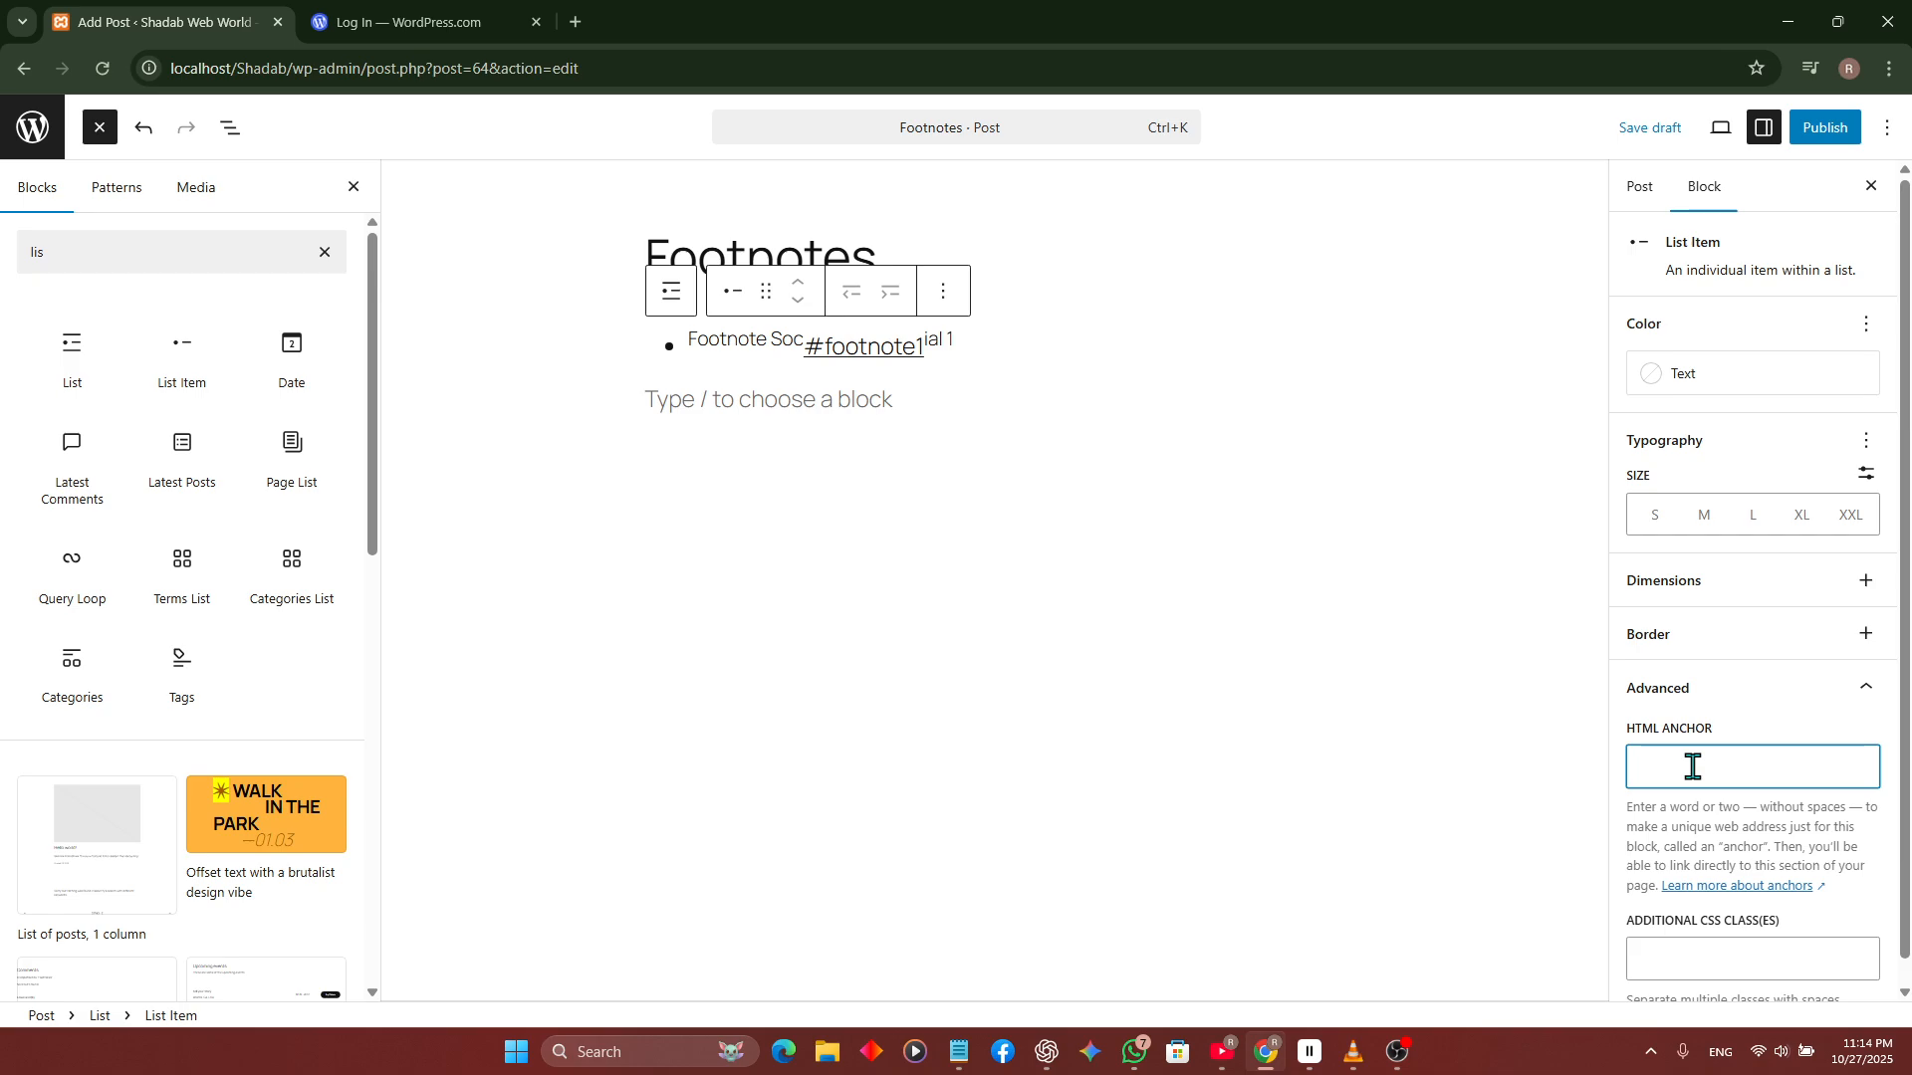
{"action": "type", "text": "foot"}
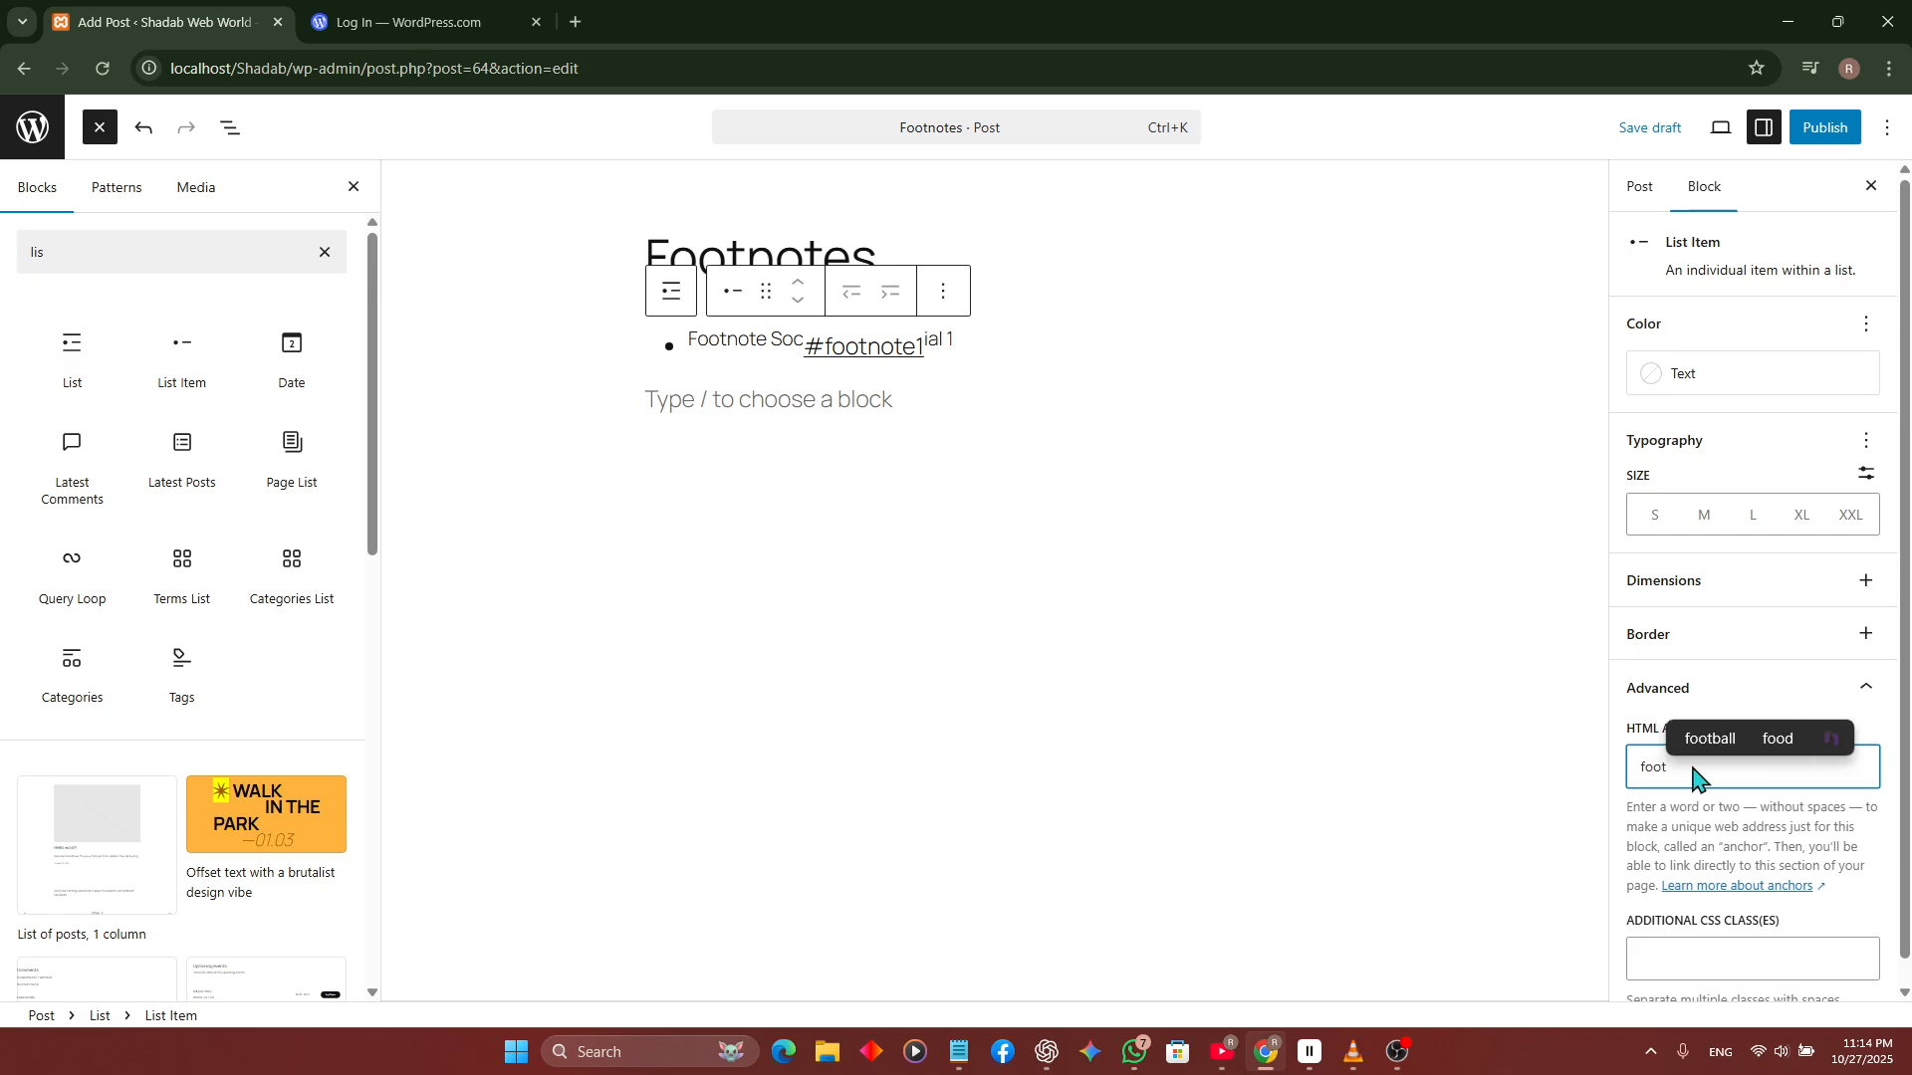
{"action": "type", "text": "note"}
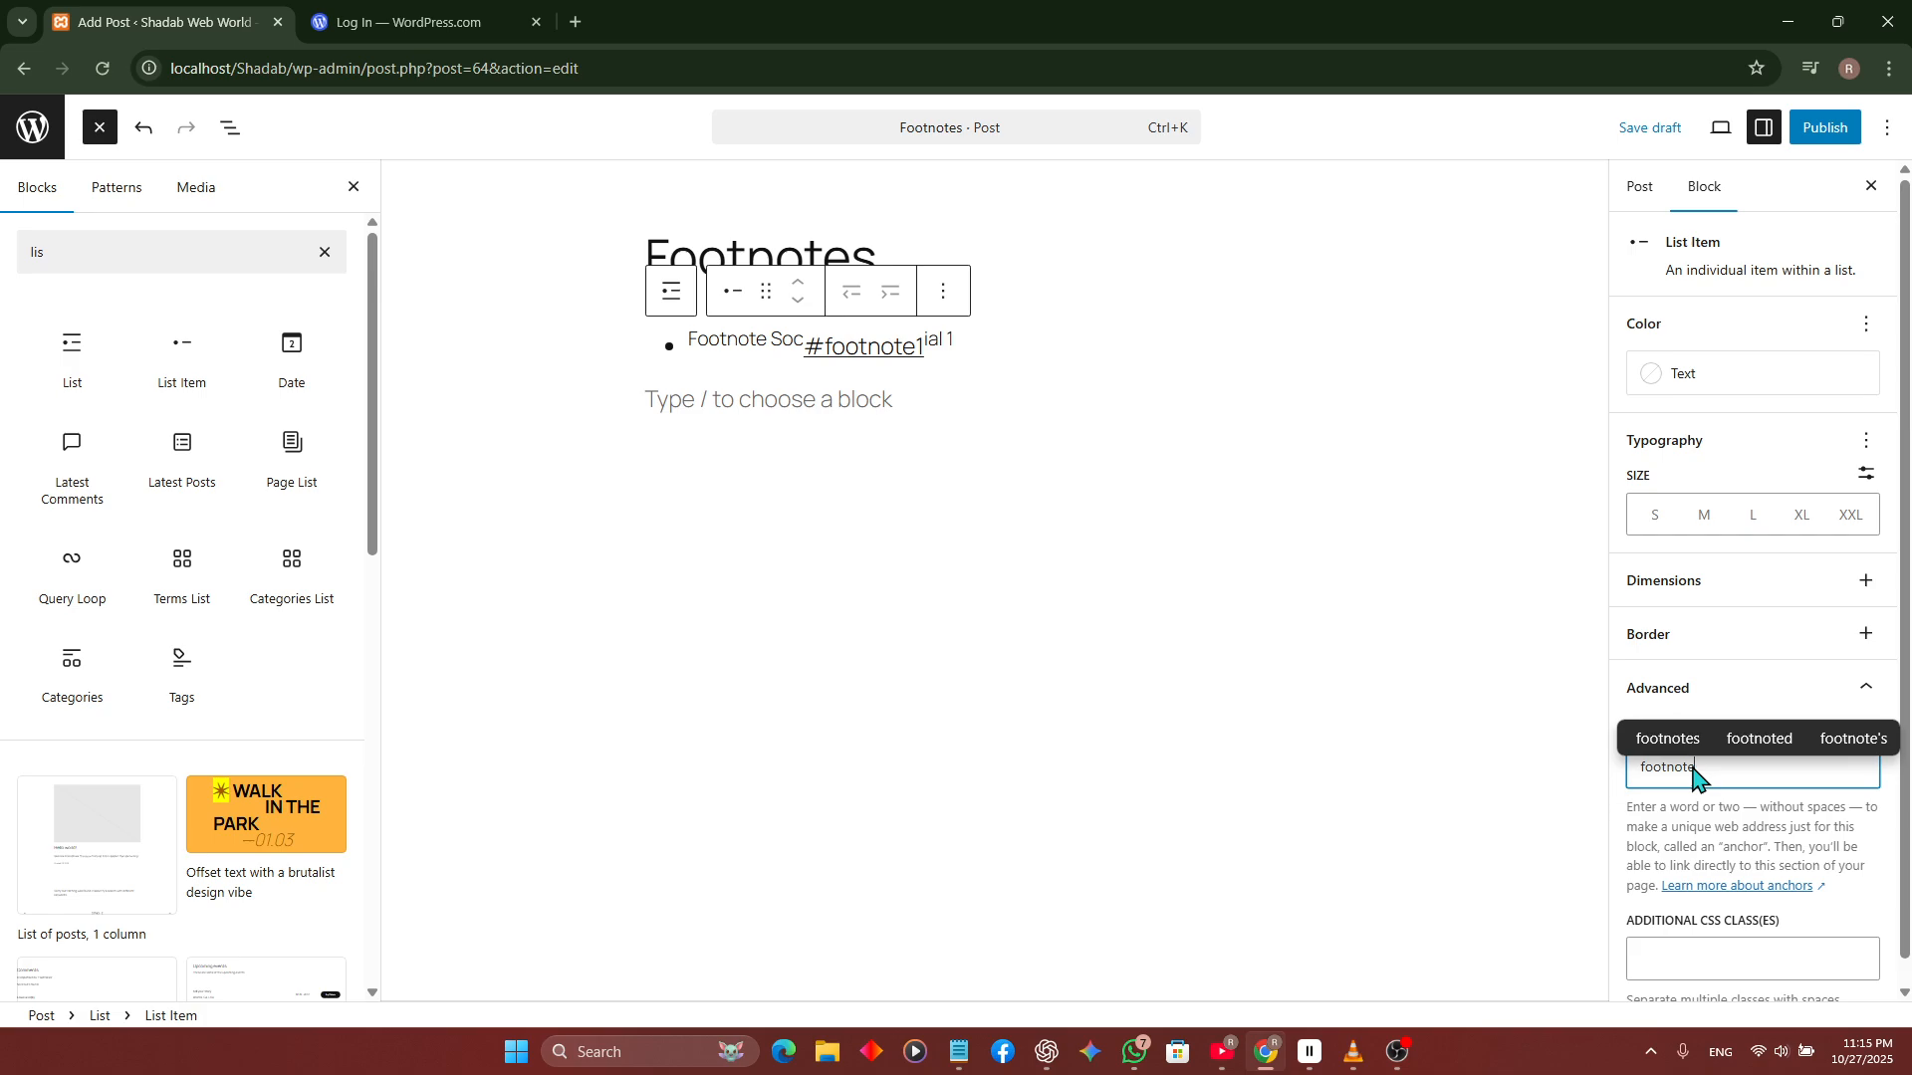
{"action": "type", "text": "1"}
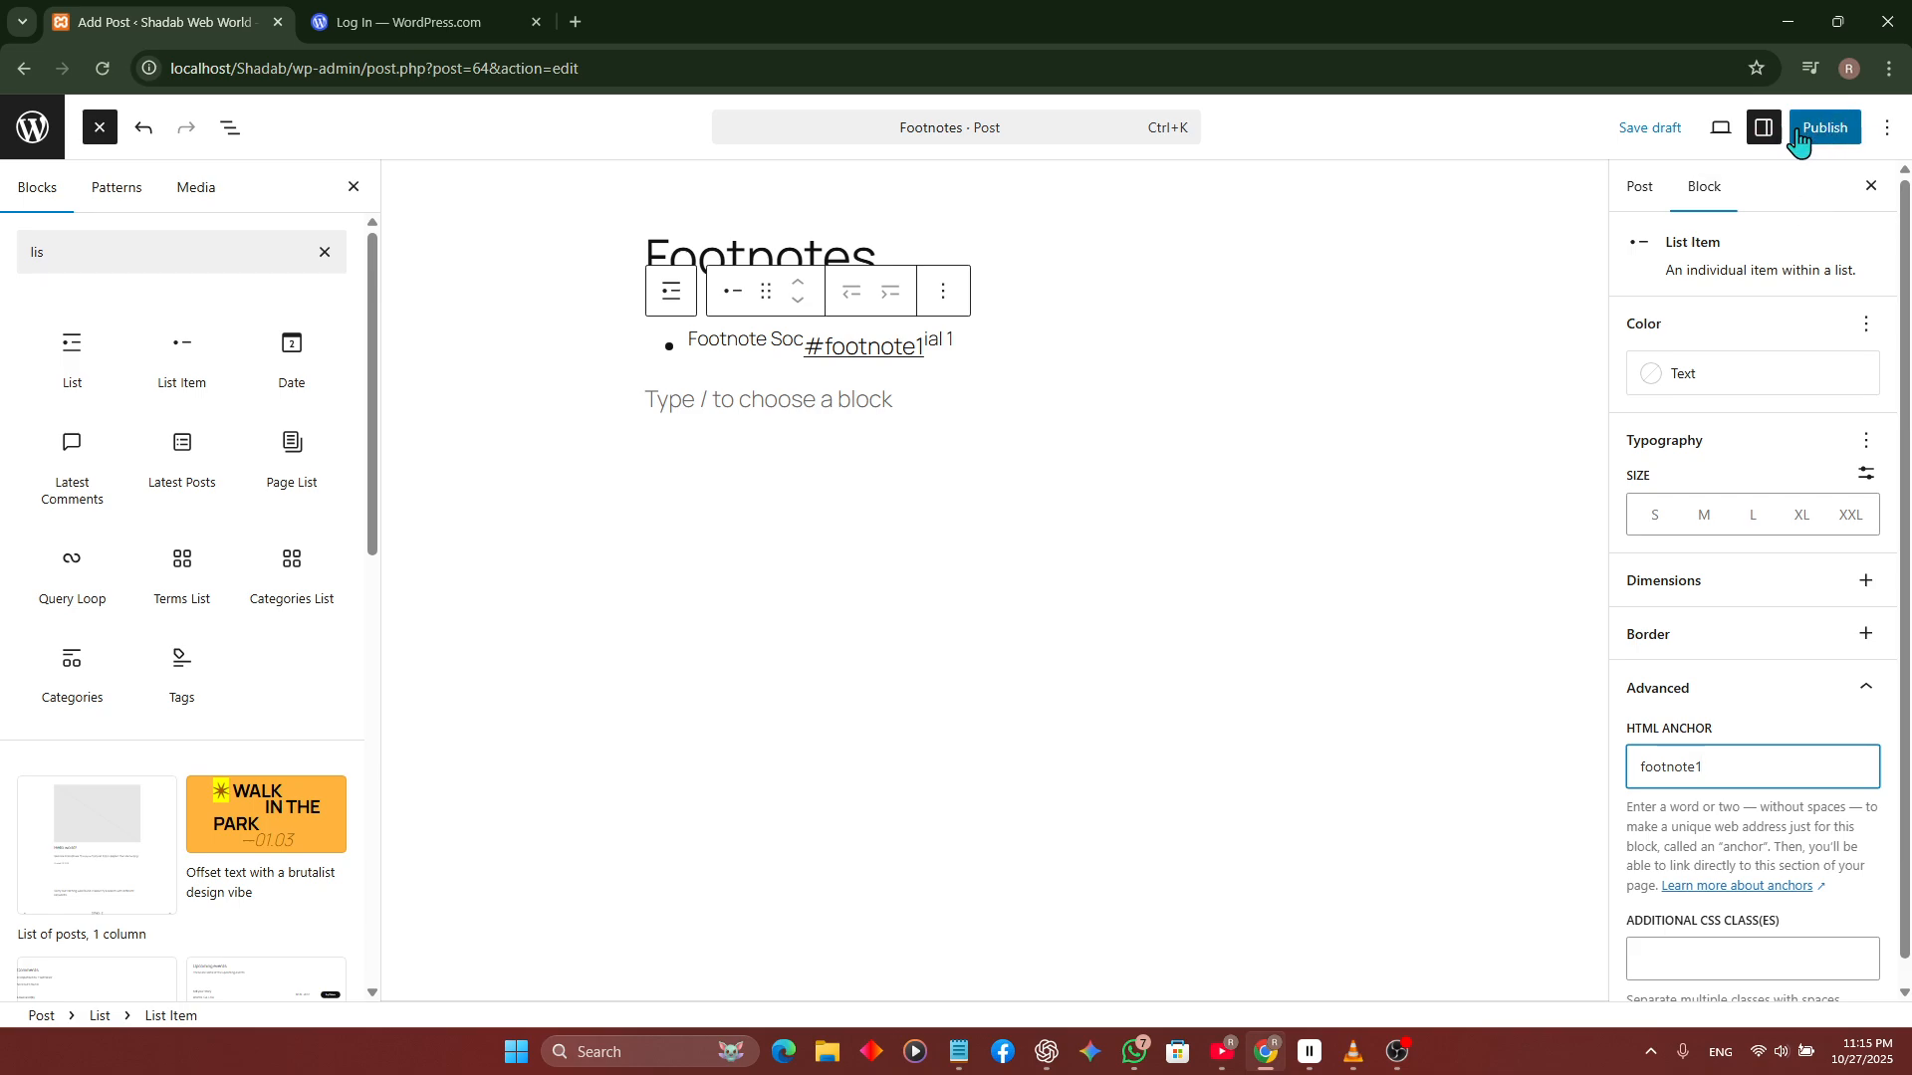
Step: Publish the "Footnotes" post and view the live page to examine its footnote list item
{"action": "left_click", "coordinate": [1837, 139]}
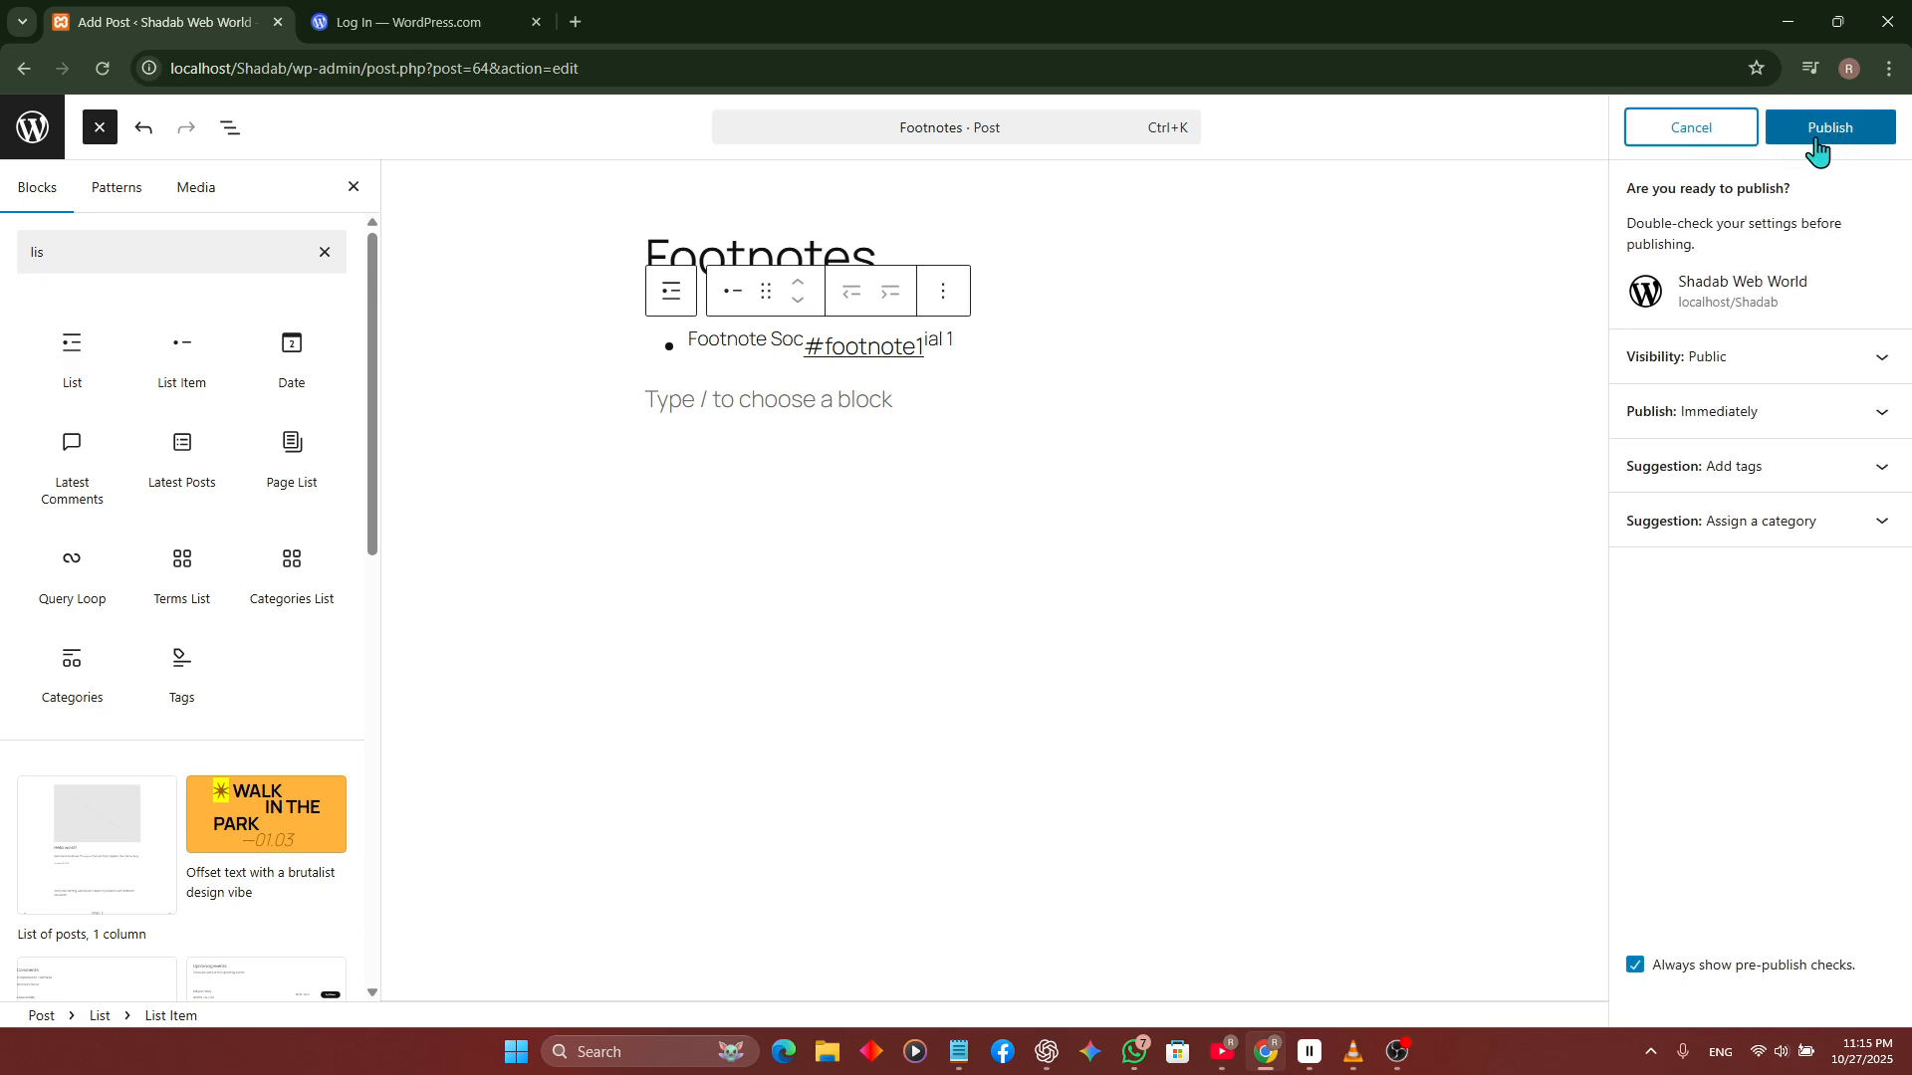
{"action": "left_click", "coordinate": [1854, 137]}
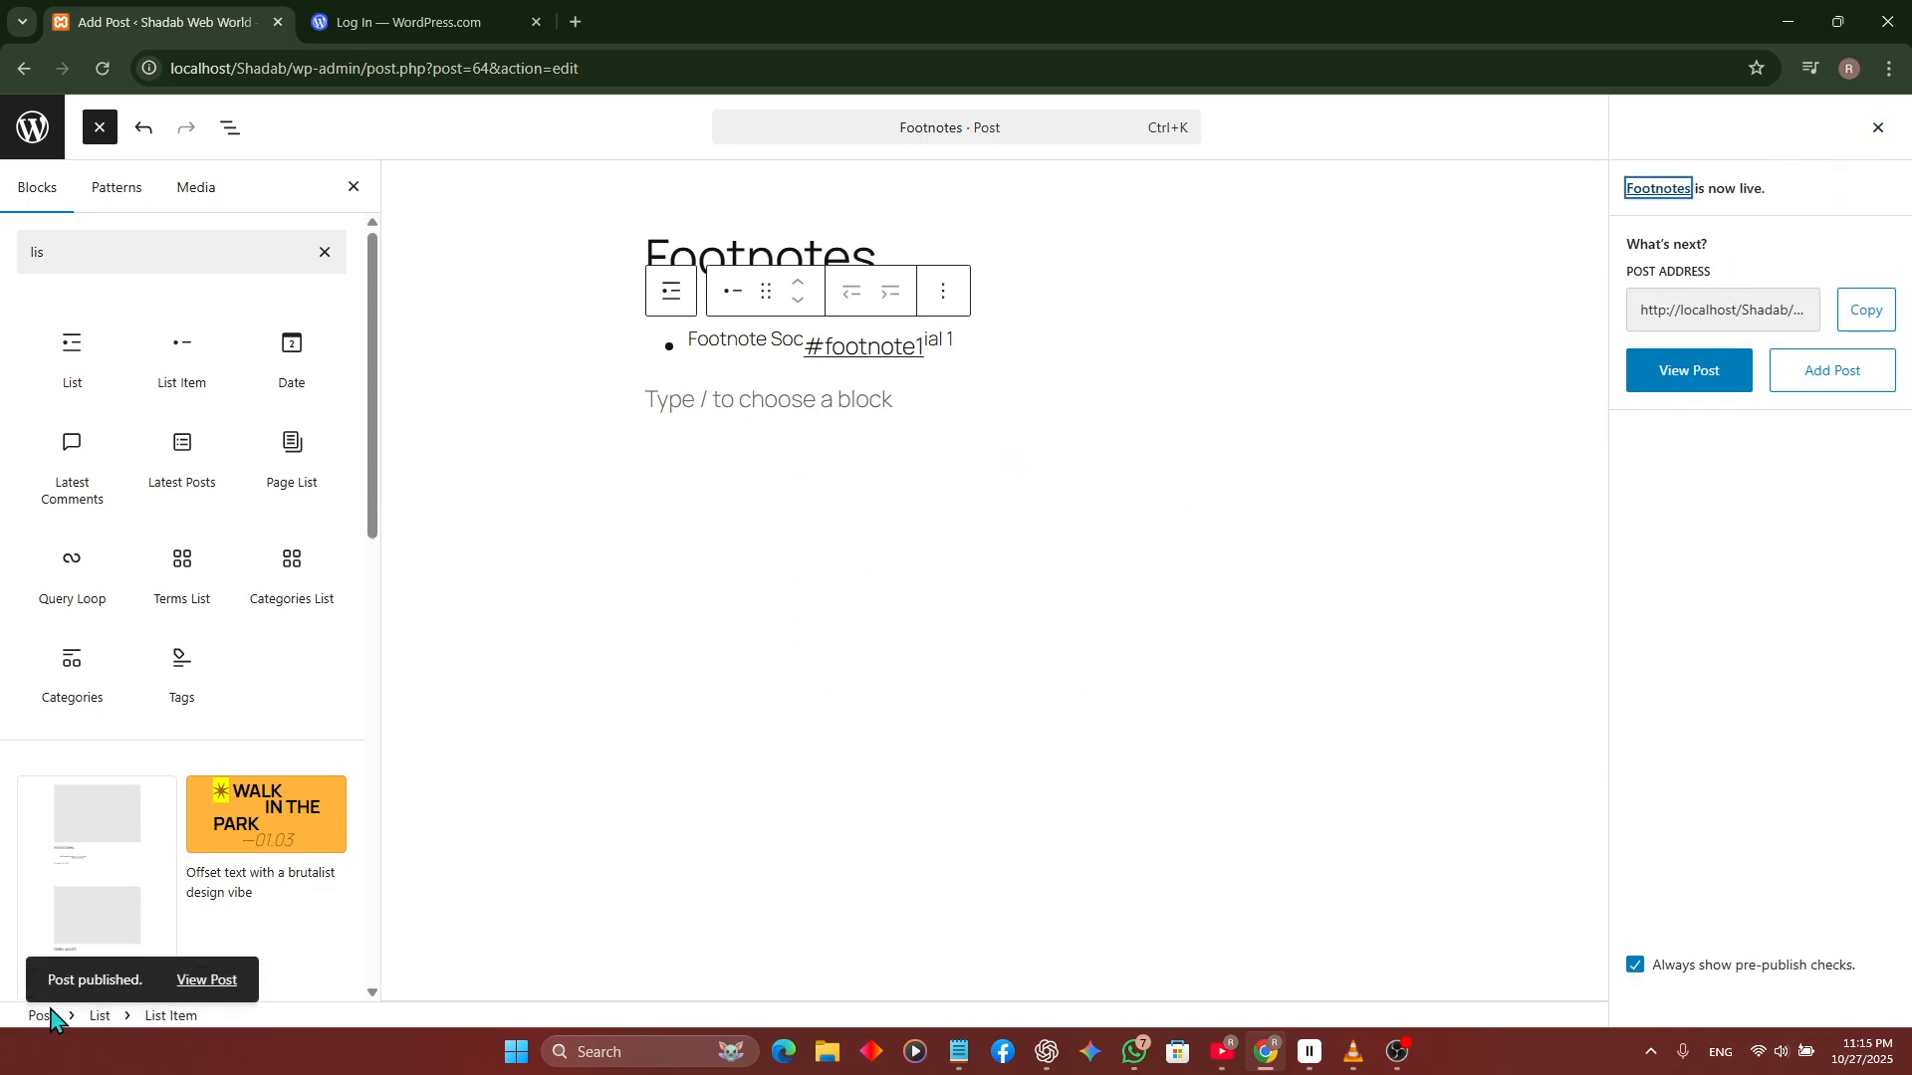
{"action": "left_click", "coordinate": [208, 981]}
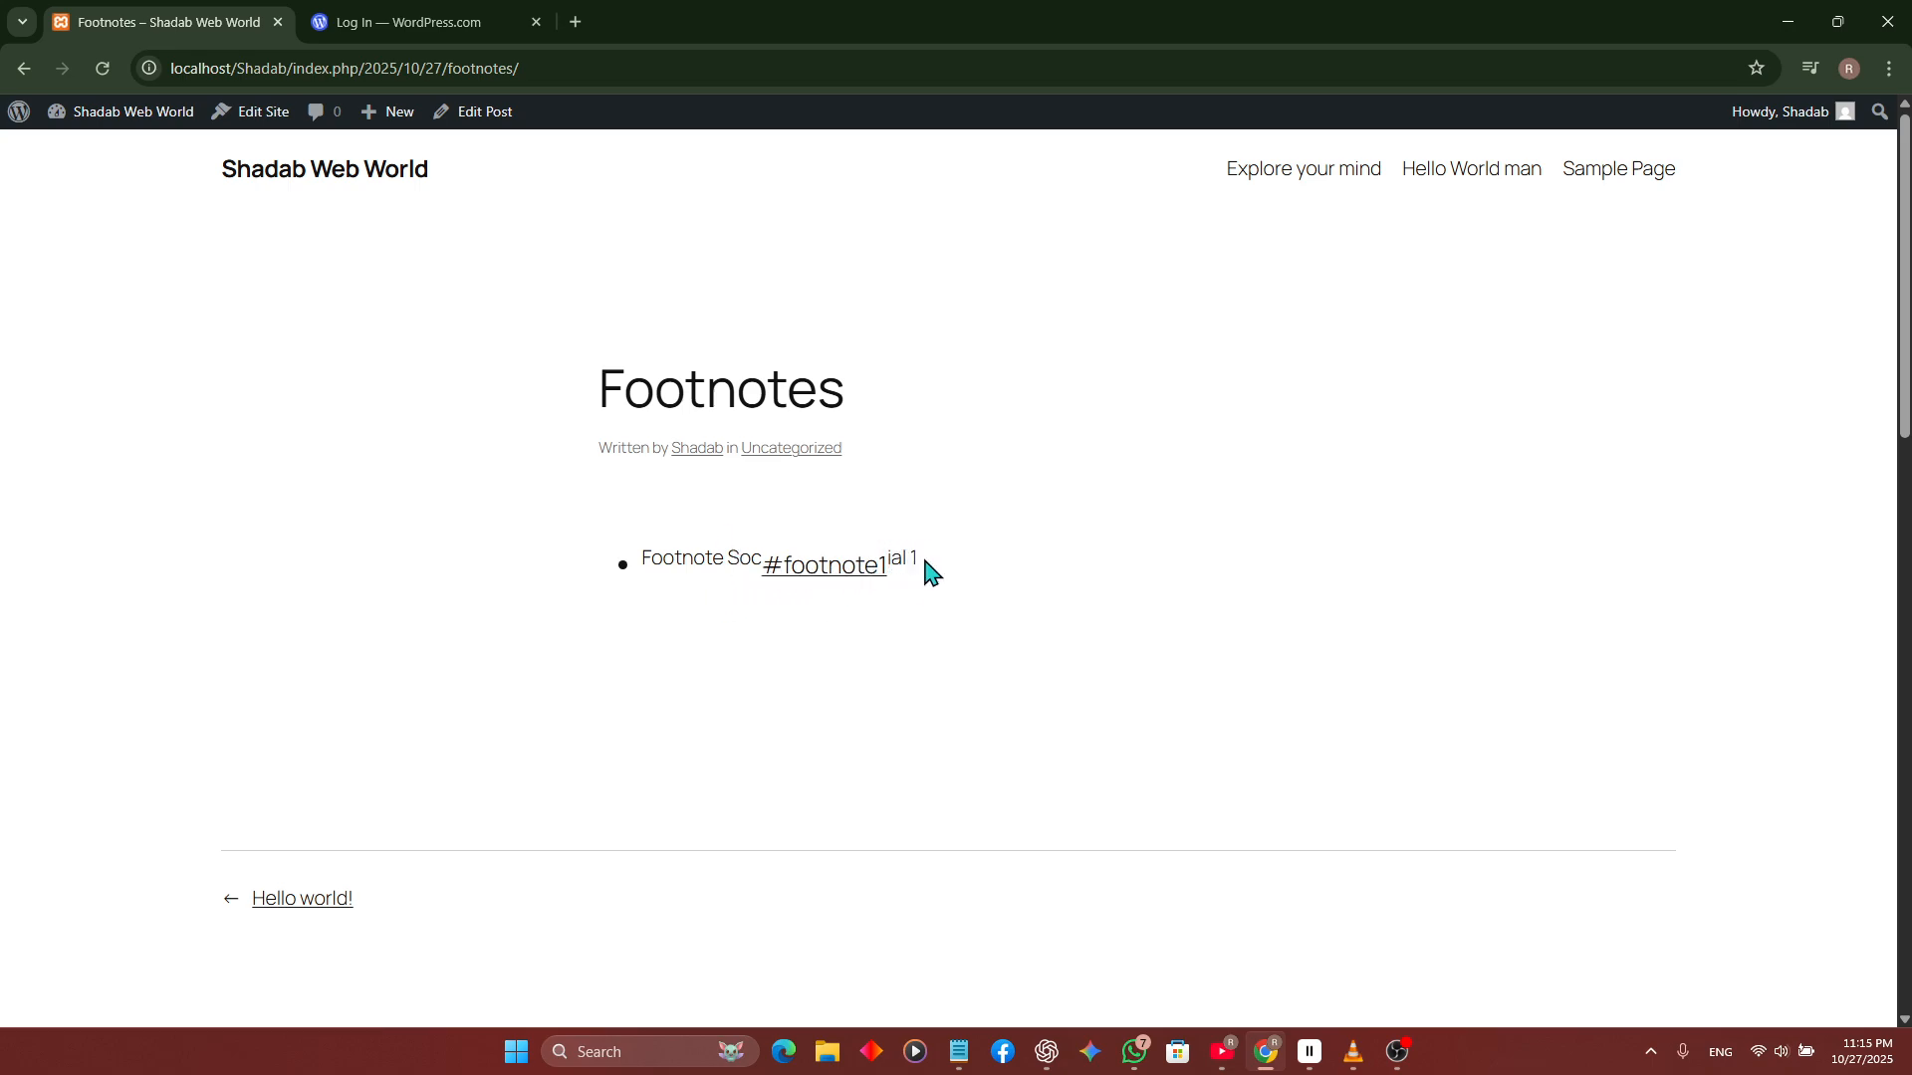
{"action": "left_click_drag", "start_coordinate": [909, 560], "coordinate": [591, 570]}
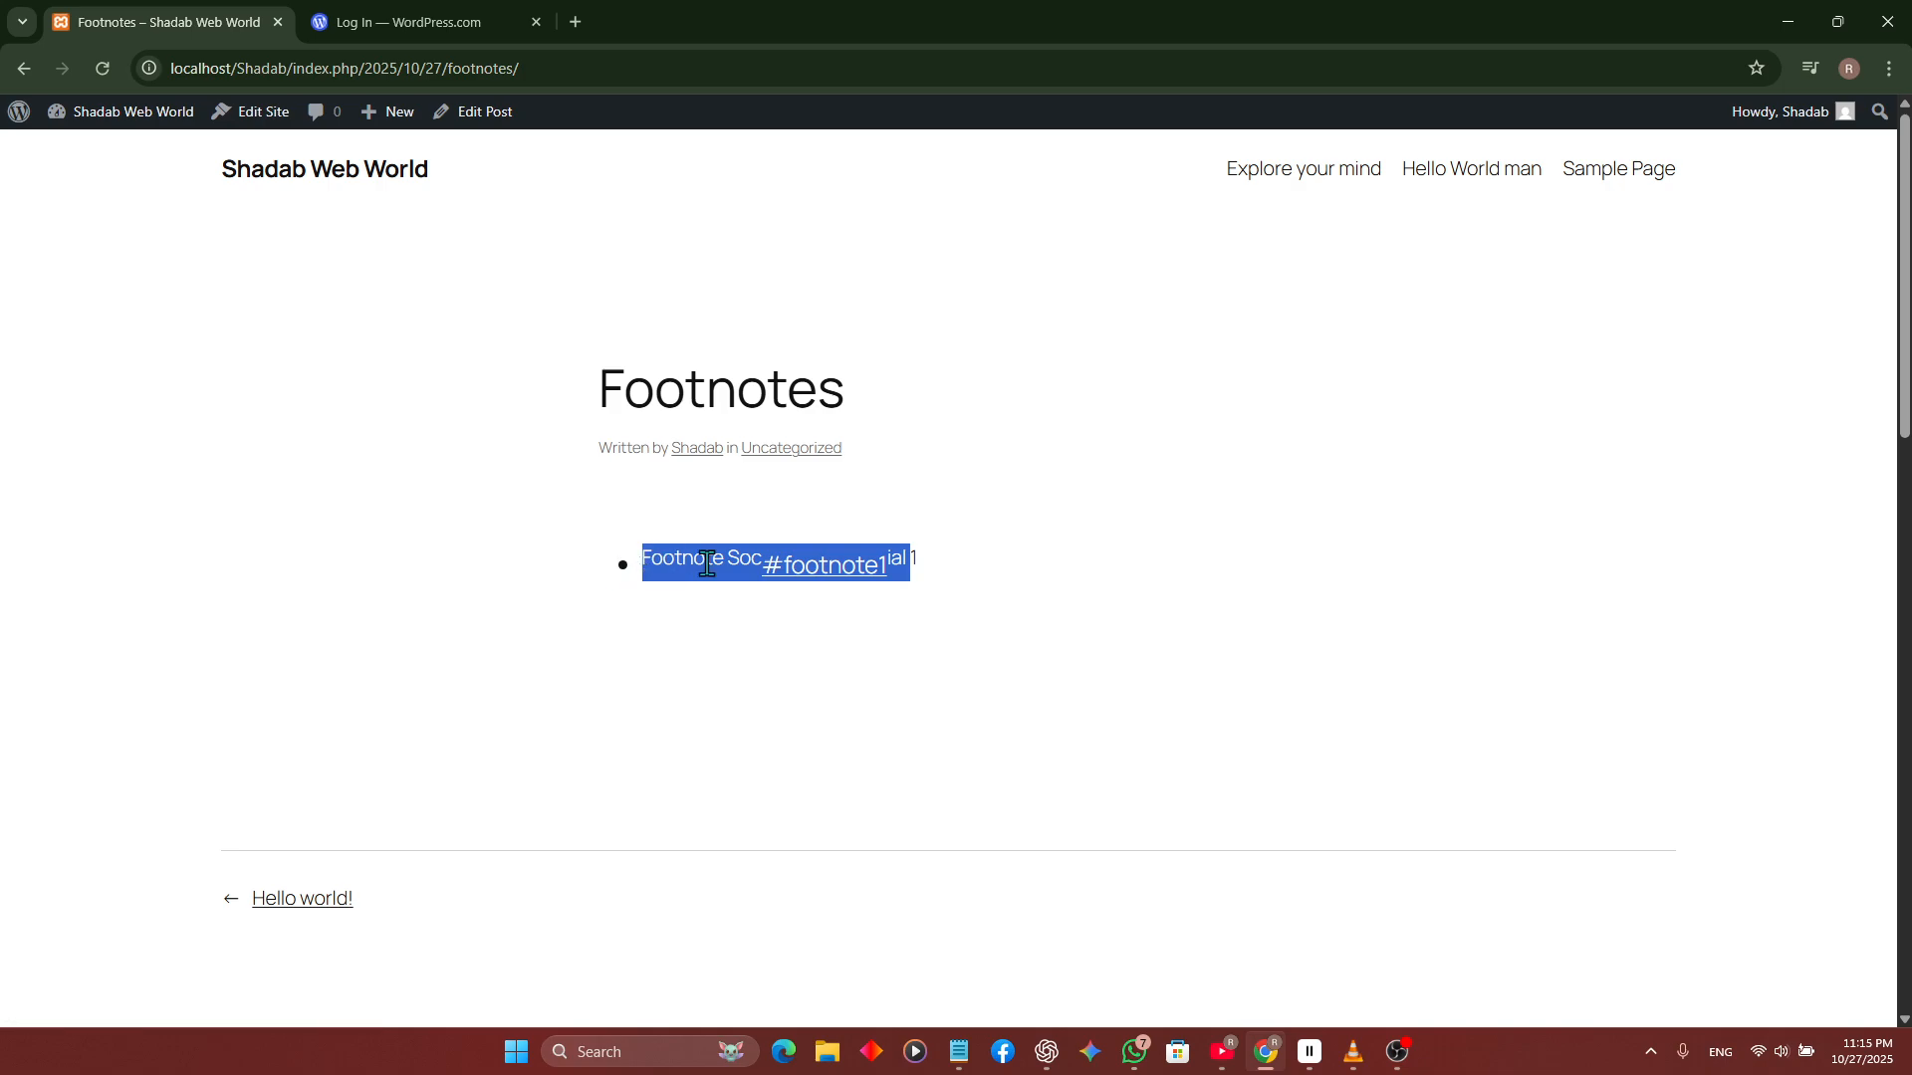
{"action": "left_click", "coordinate": [966, 669]}
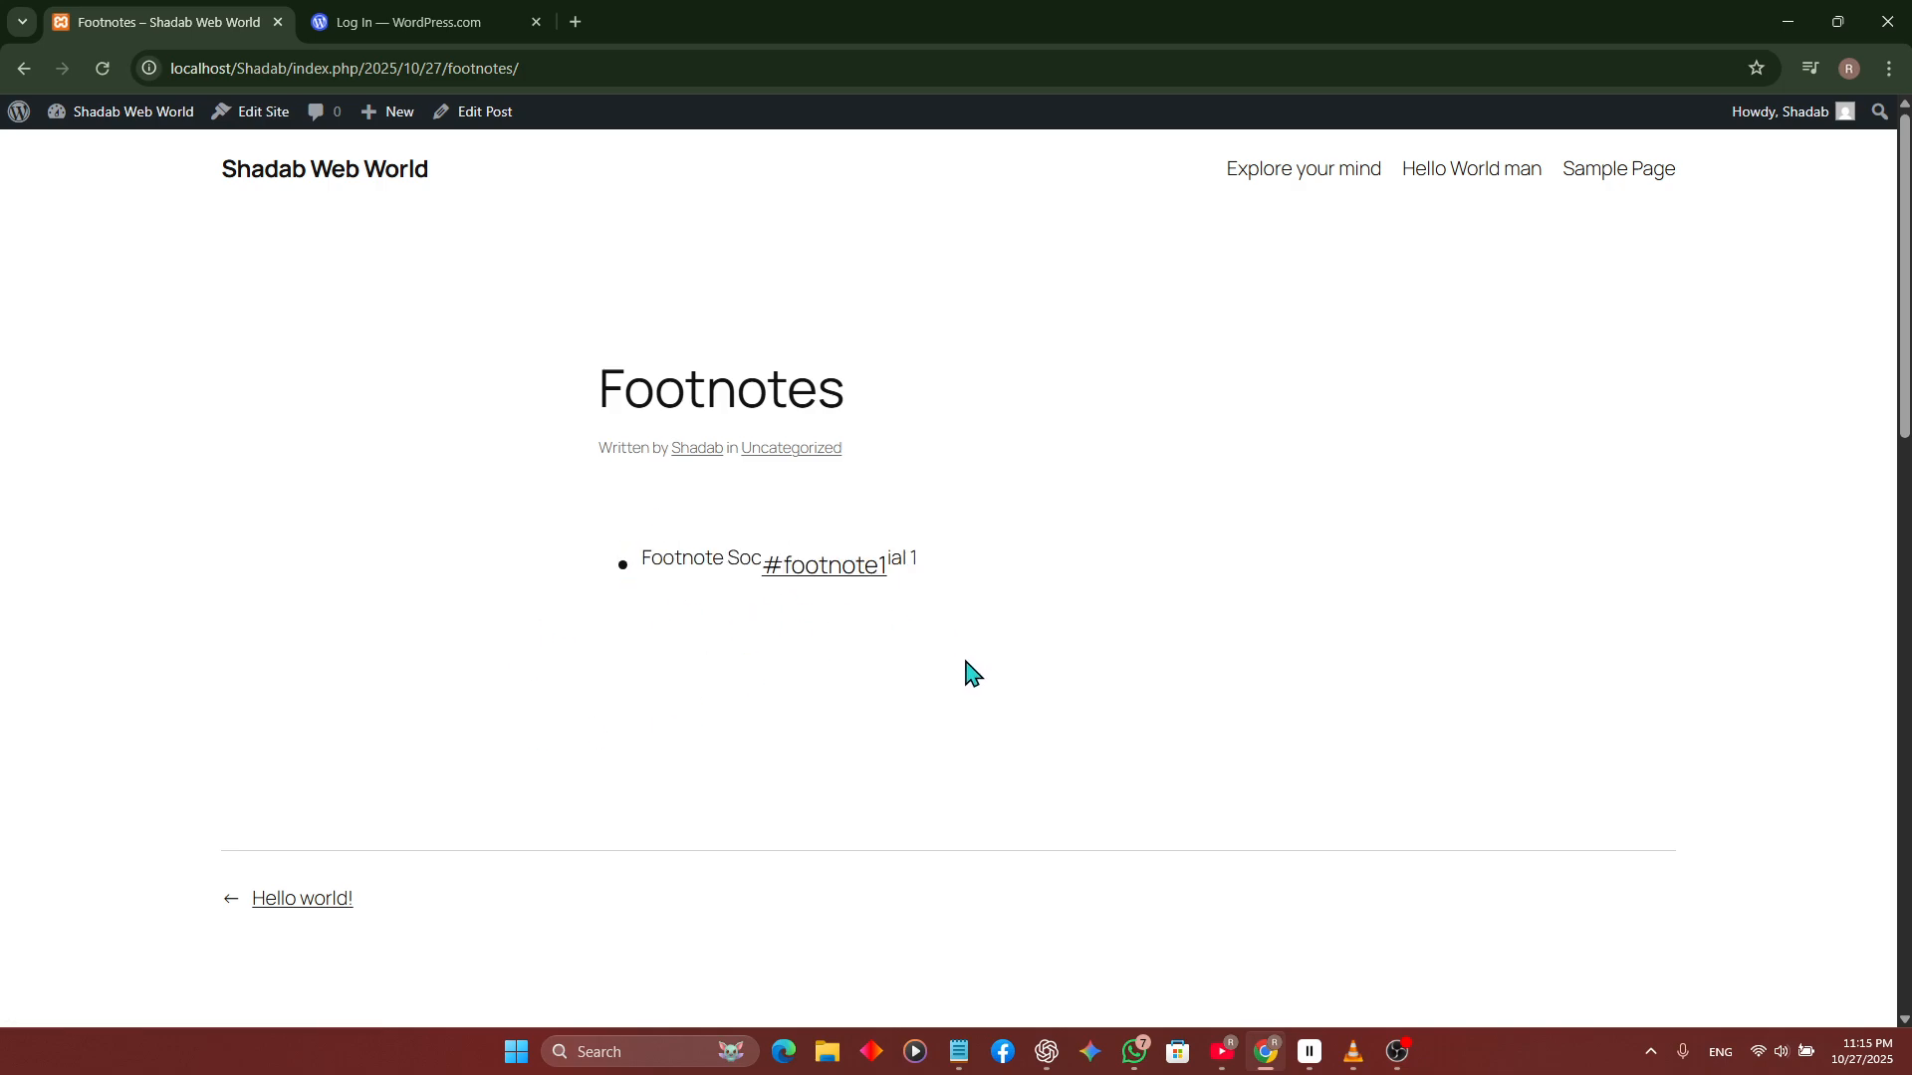